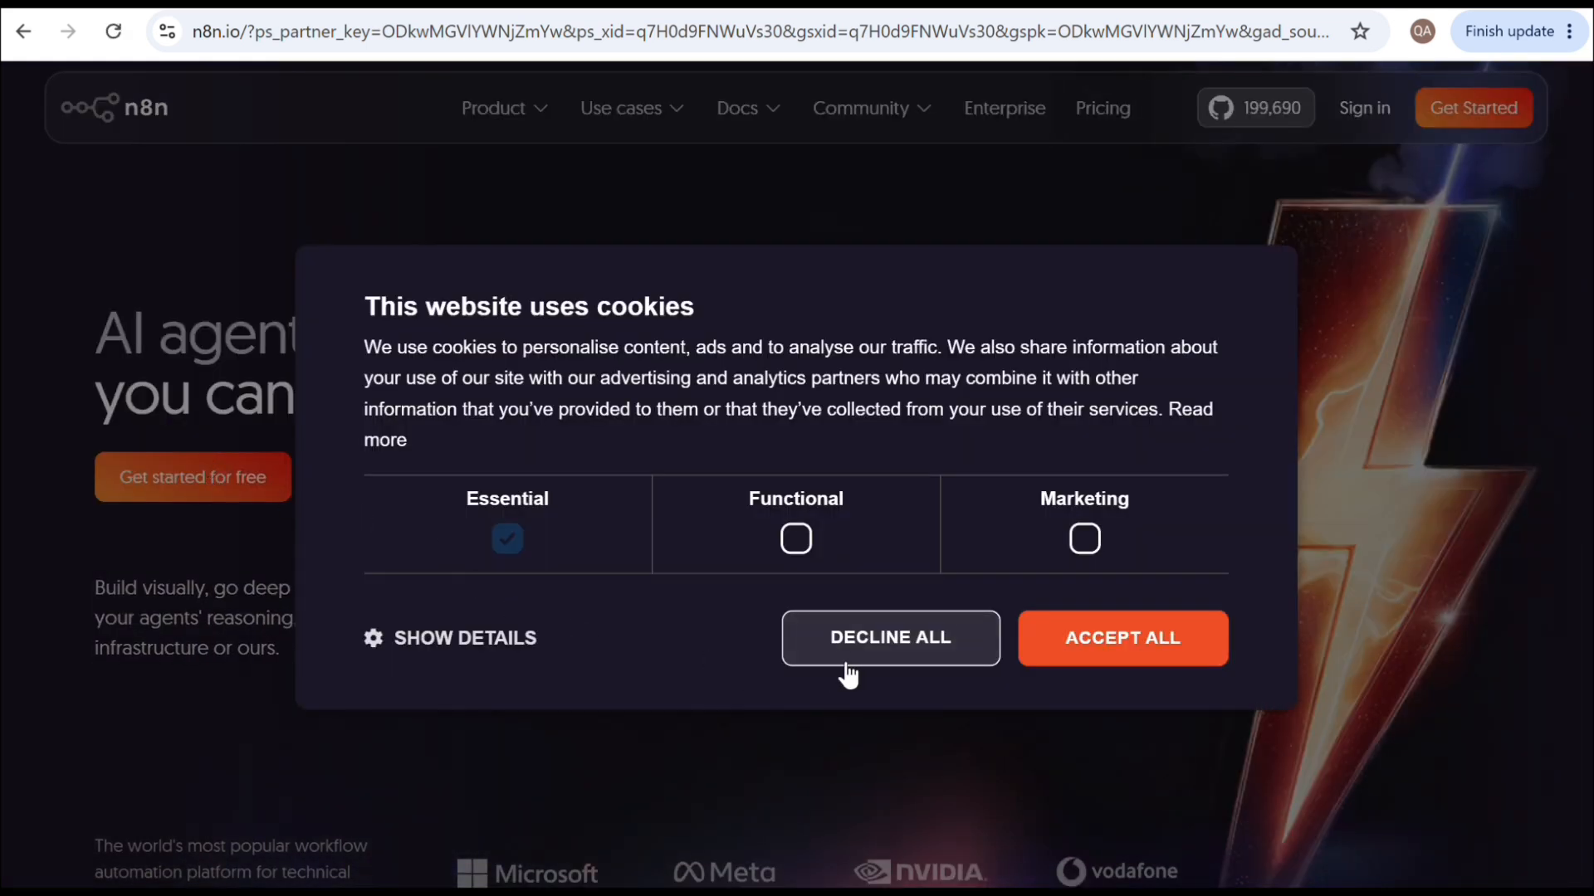
# Decline all cookies and start a free sign-up with the saved company e-mail
pyautogui.click(846, 668)
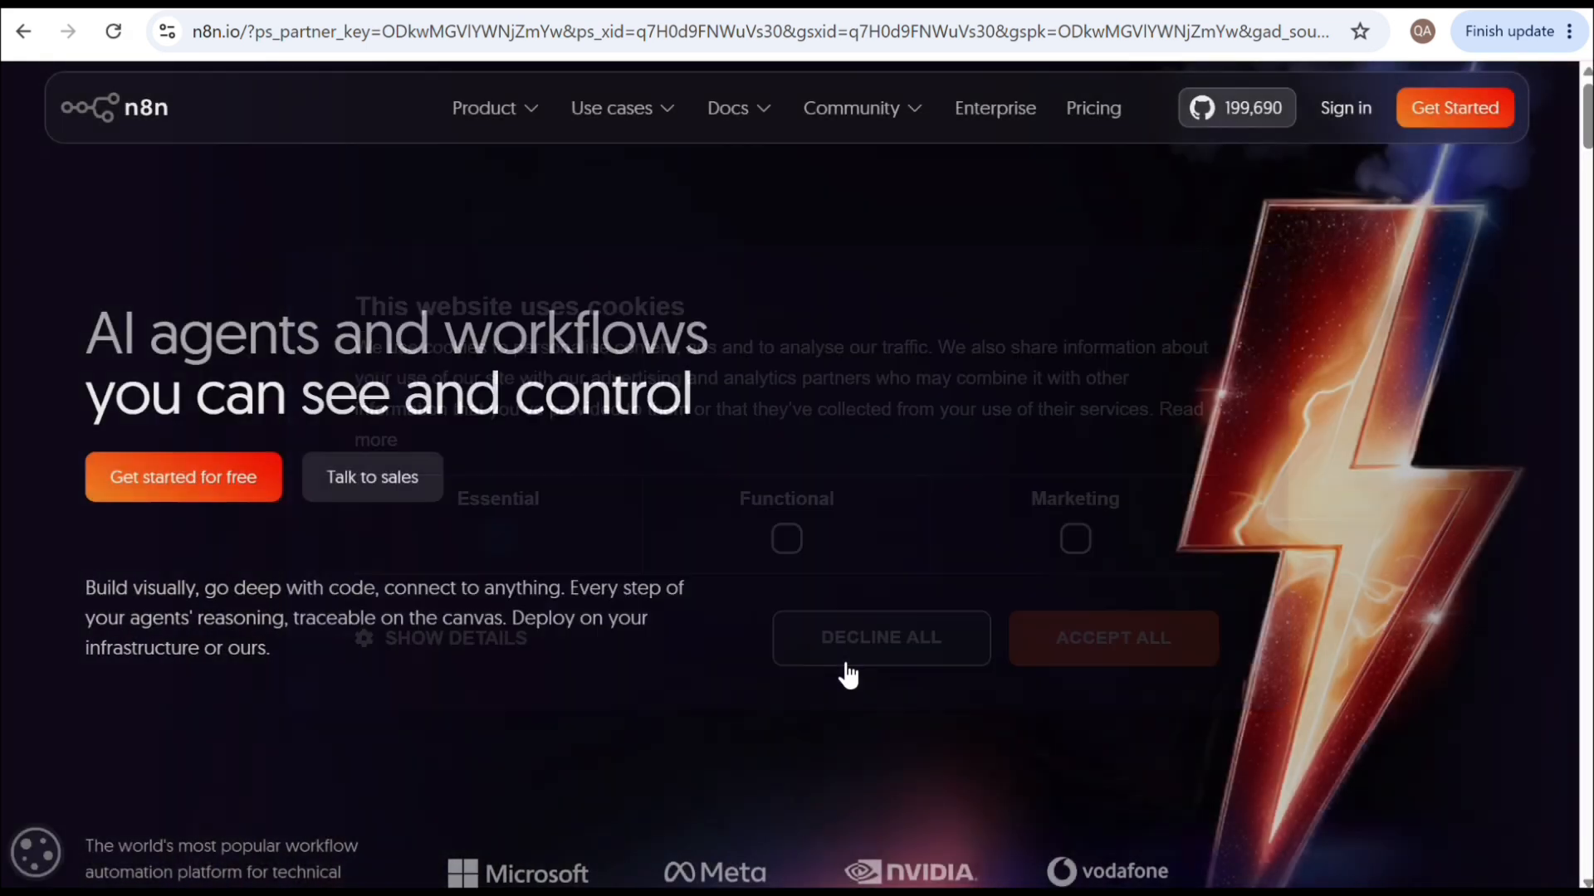
pyautogui.click(199, 490)
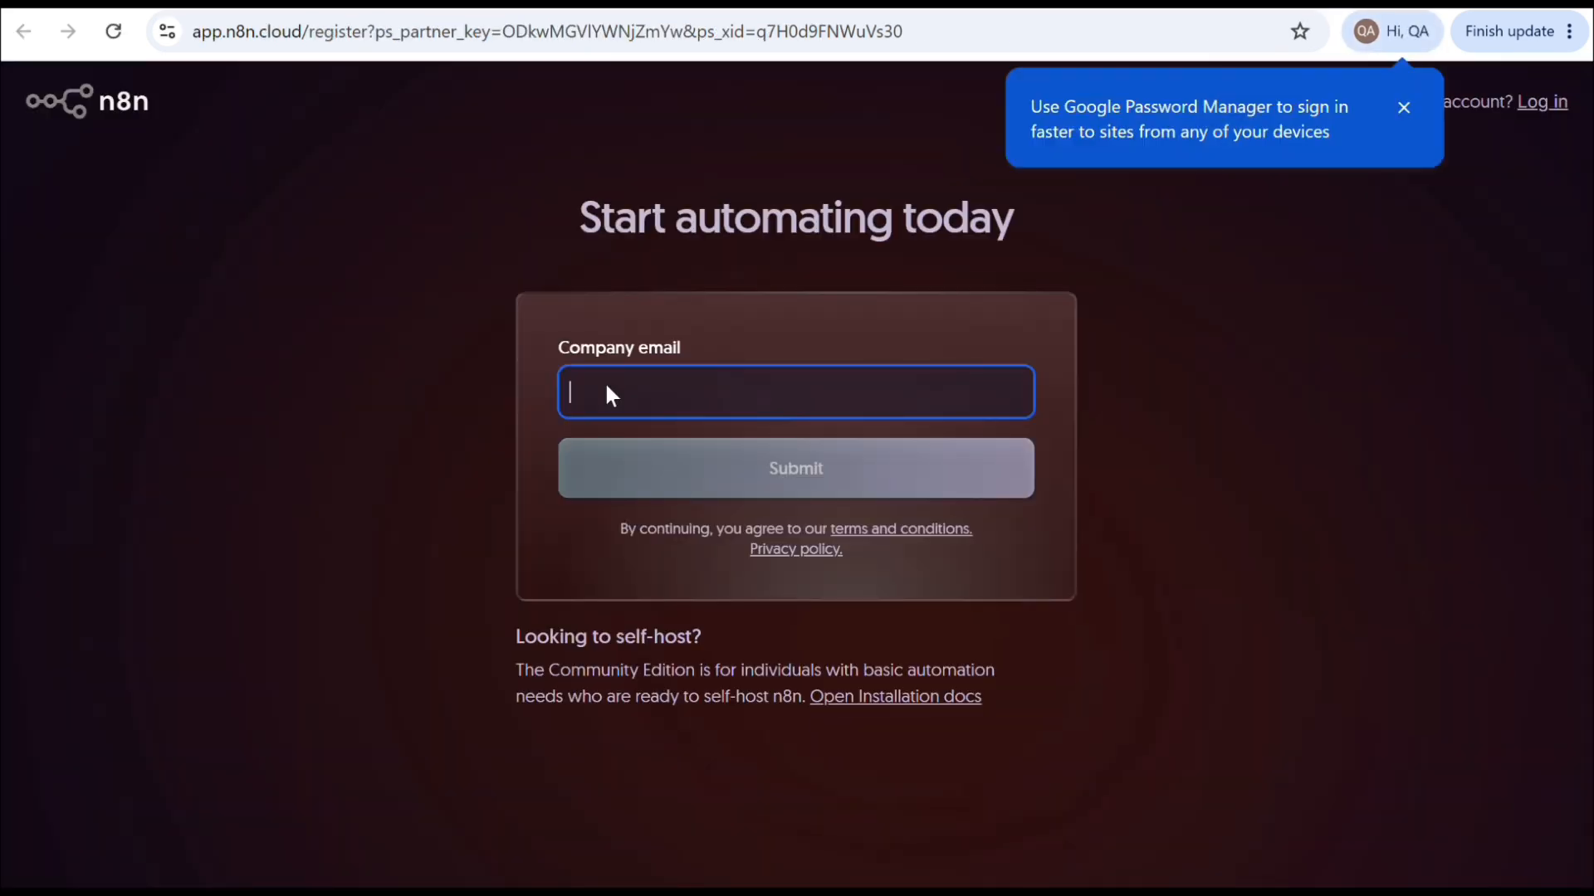
pyautogui.click(699, 387)
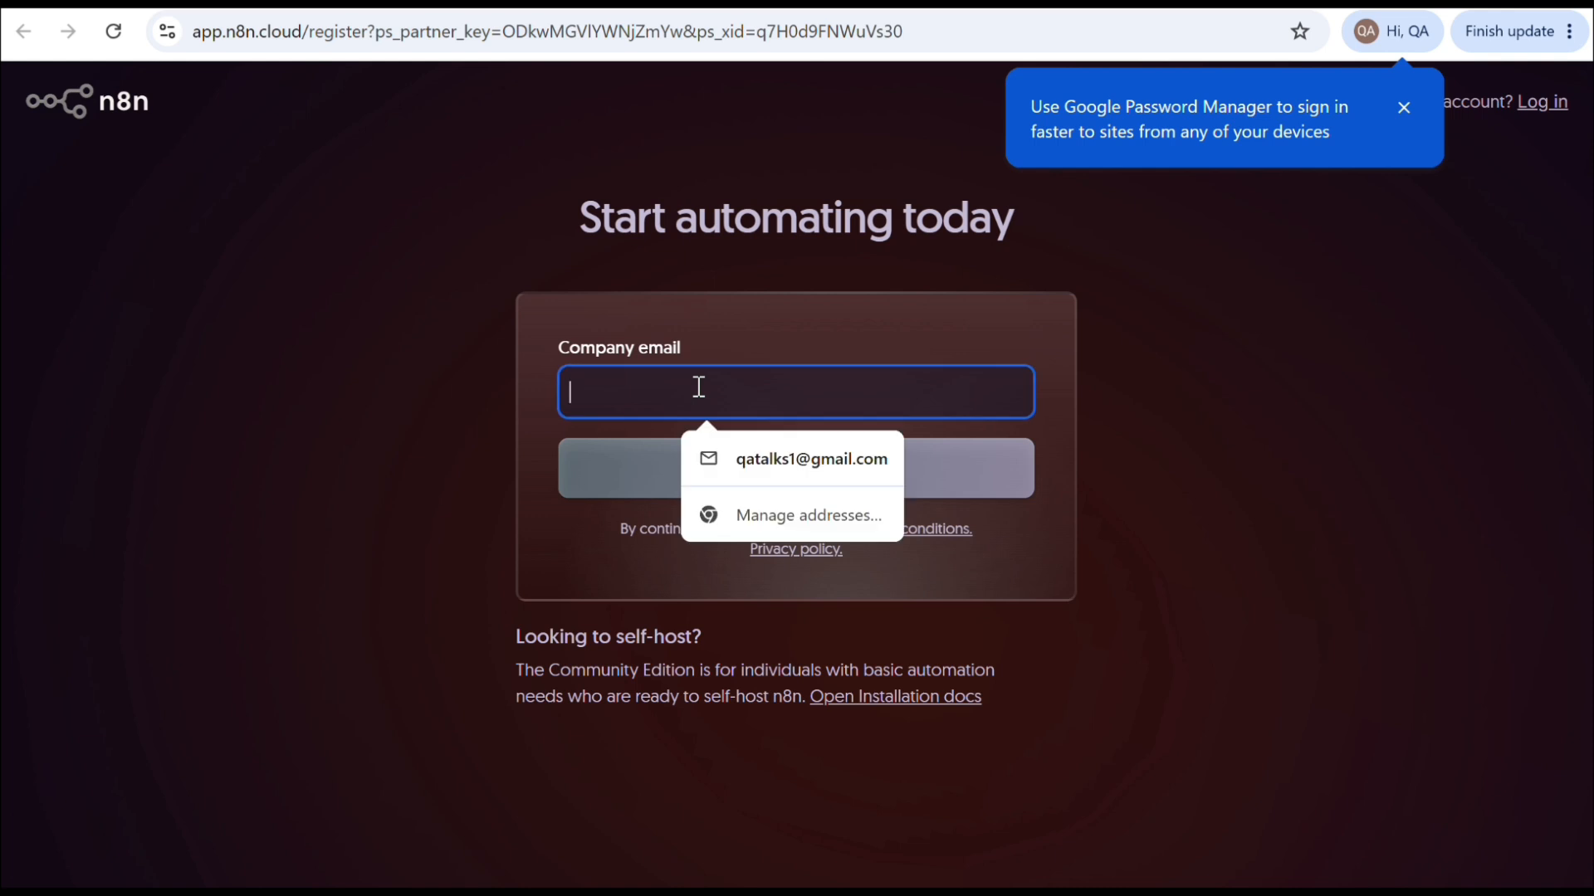
pyautogui.click(793, 461)
pyautogui.click(810, 467)
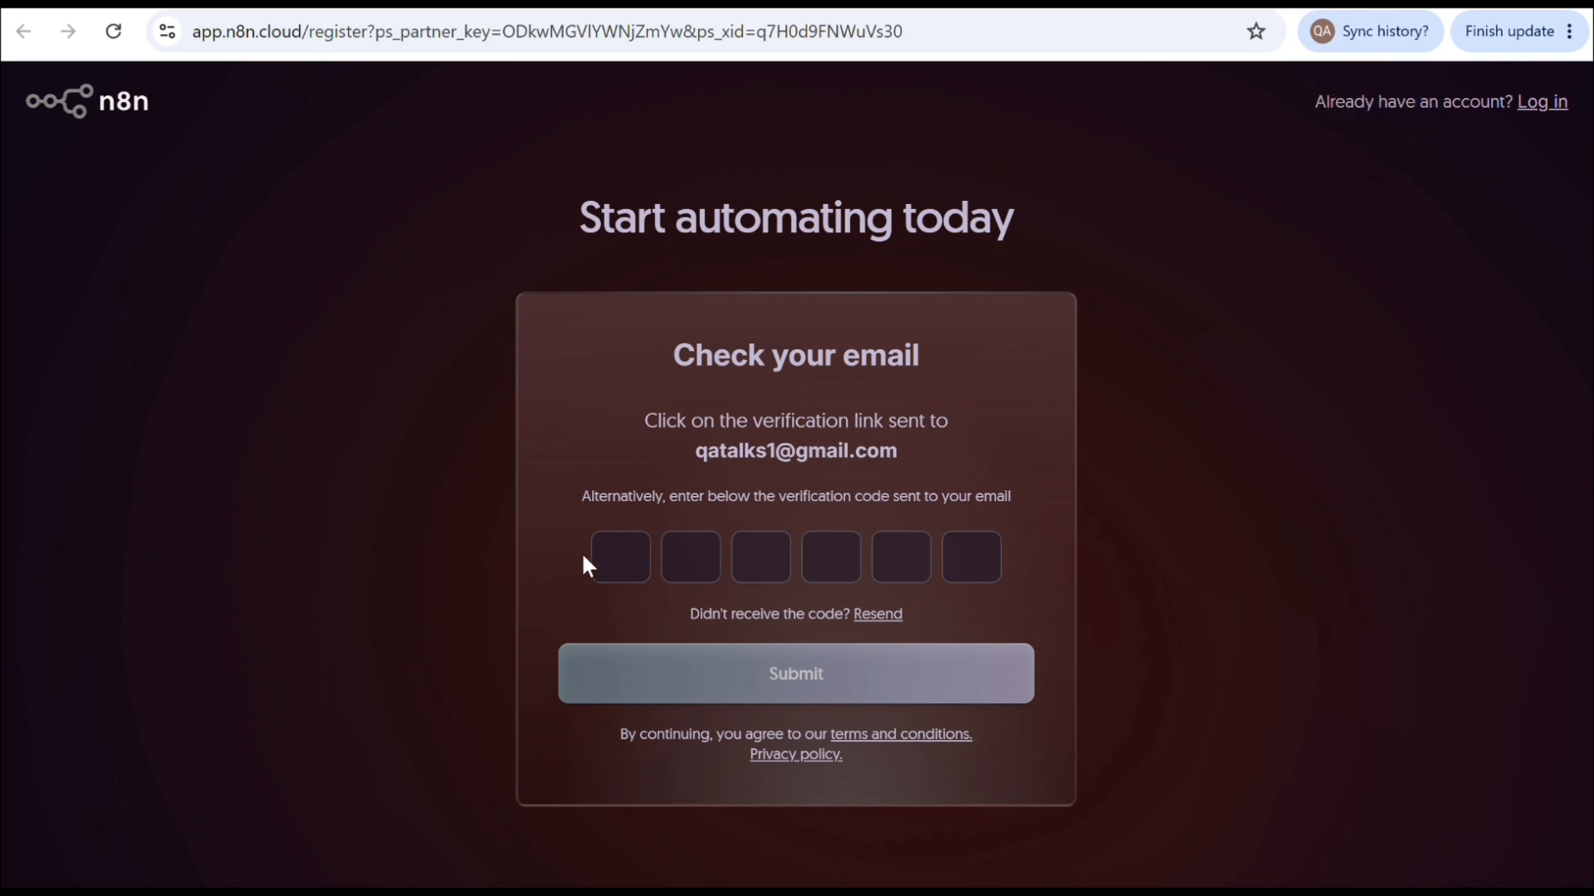
# Enter the emailed verification code, correcting its last digit, and submit it
pyautogui.click(605, 556)
pyautogui.press('Tab')
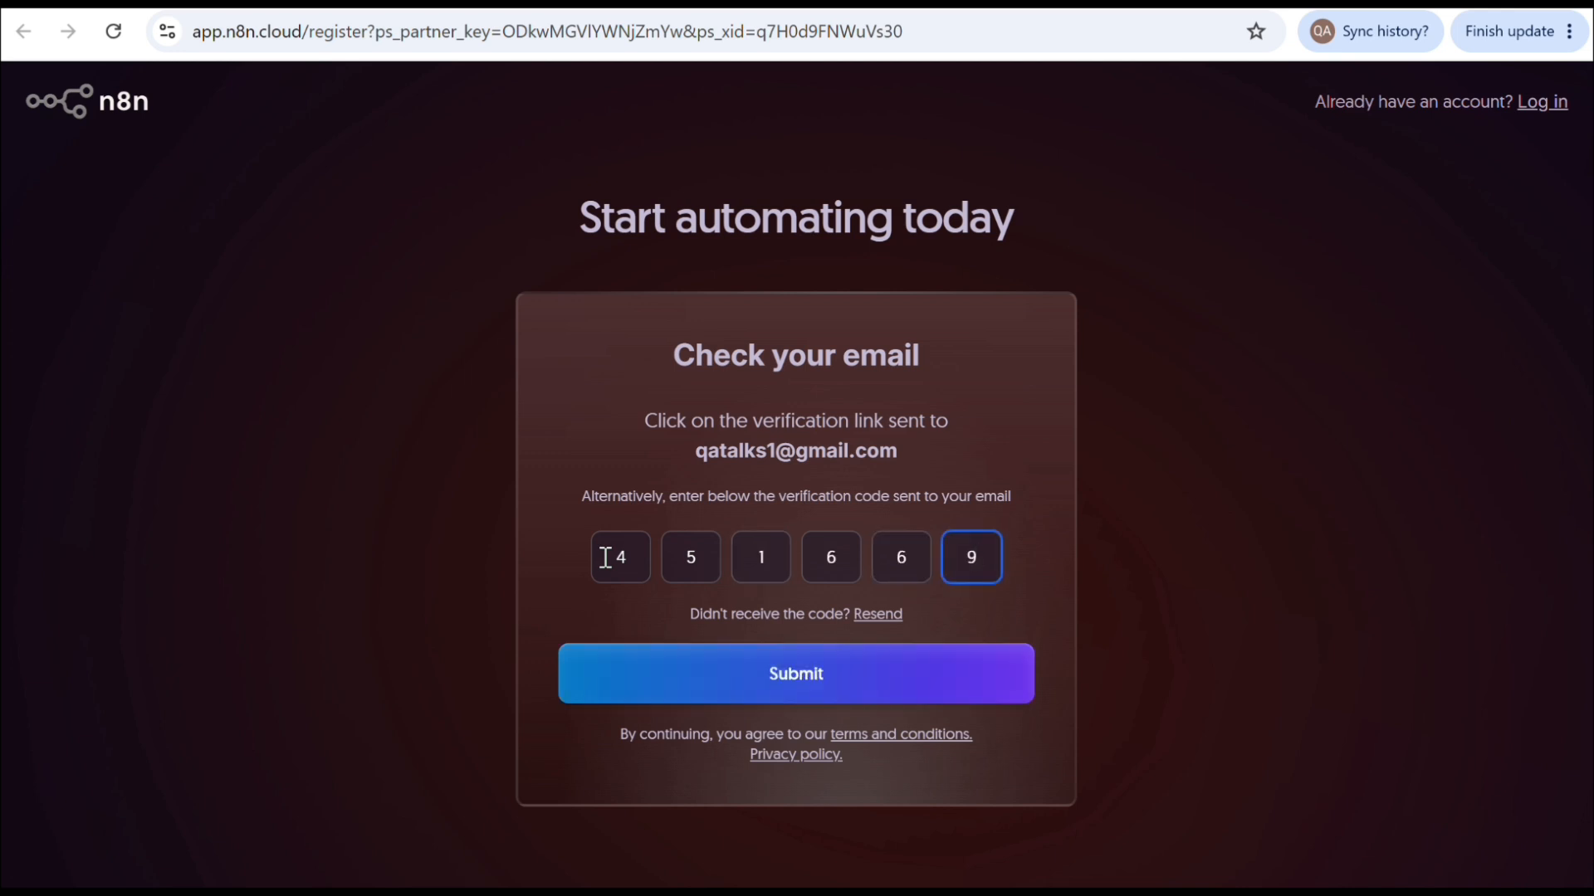
pyautogui.click(668, 662)
# Fill in the full name, password and account name, then start the 14-day trial
pyautogui.click(753, 404)
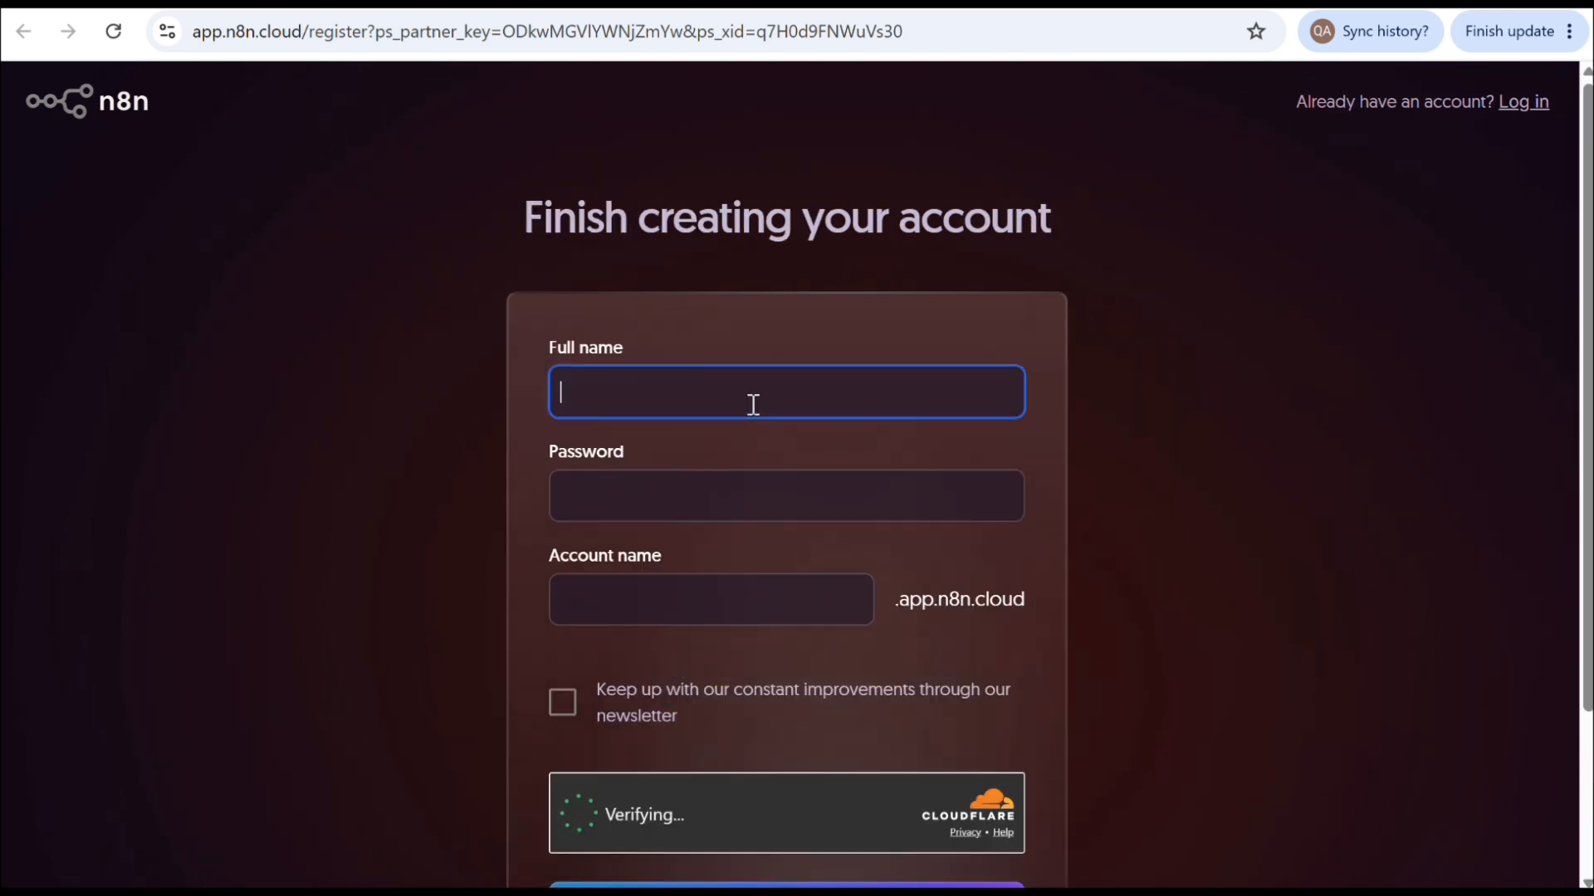
pyautogui.write('QATalks')
pyautogui.press('Tab')
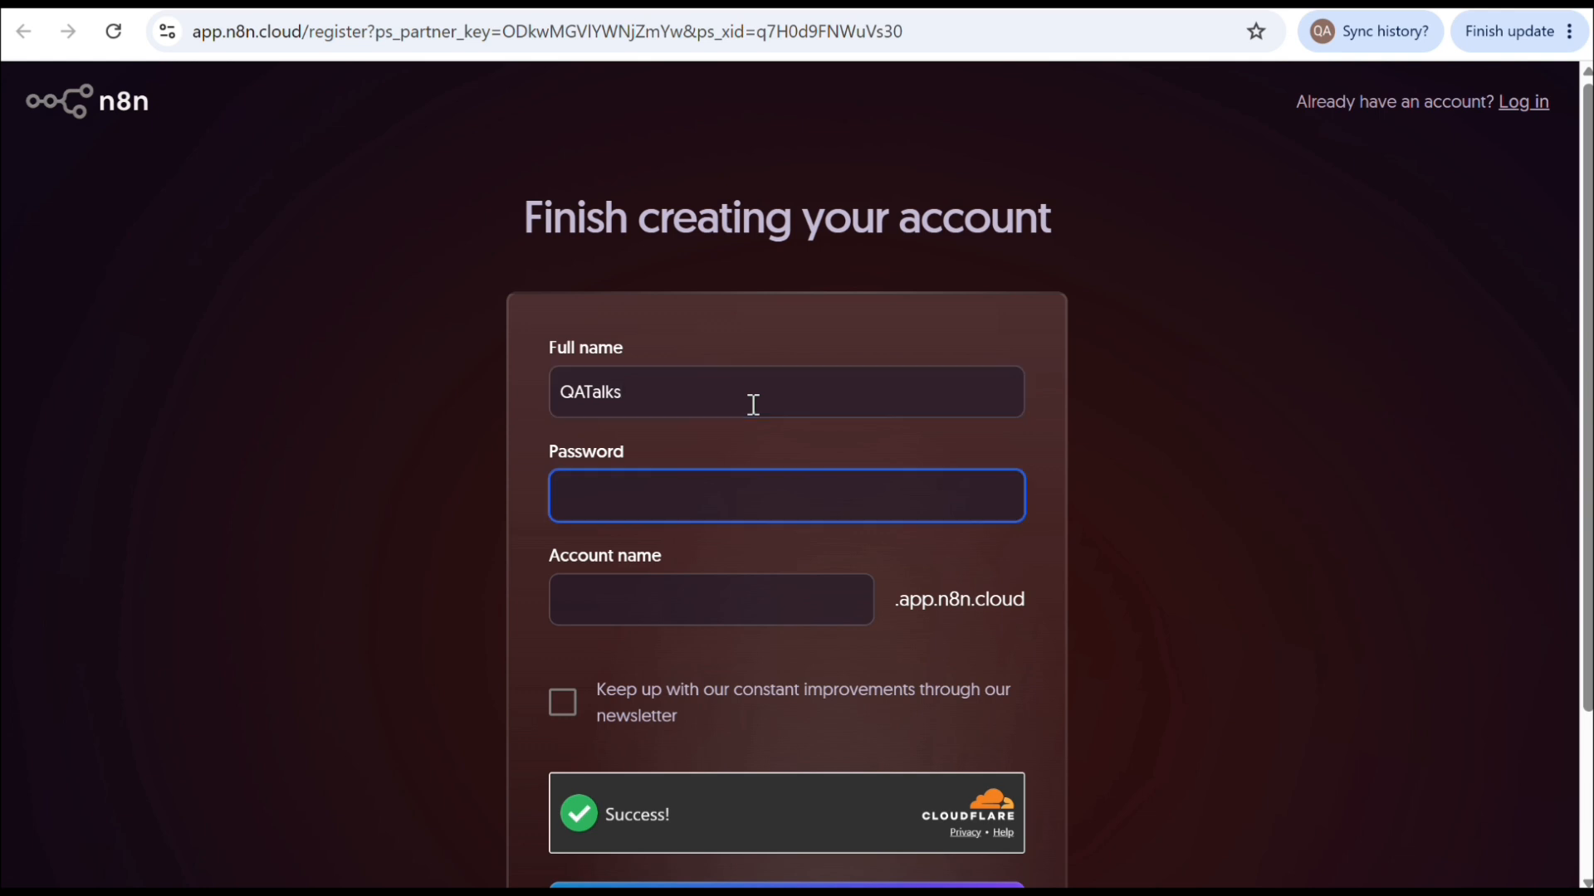
pyautogui.write('••••••••')
pyautogui.press('Tab')
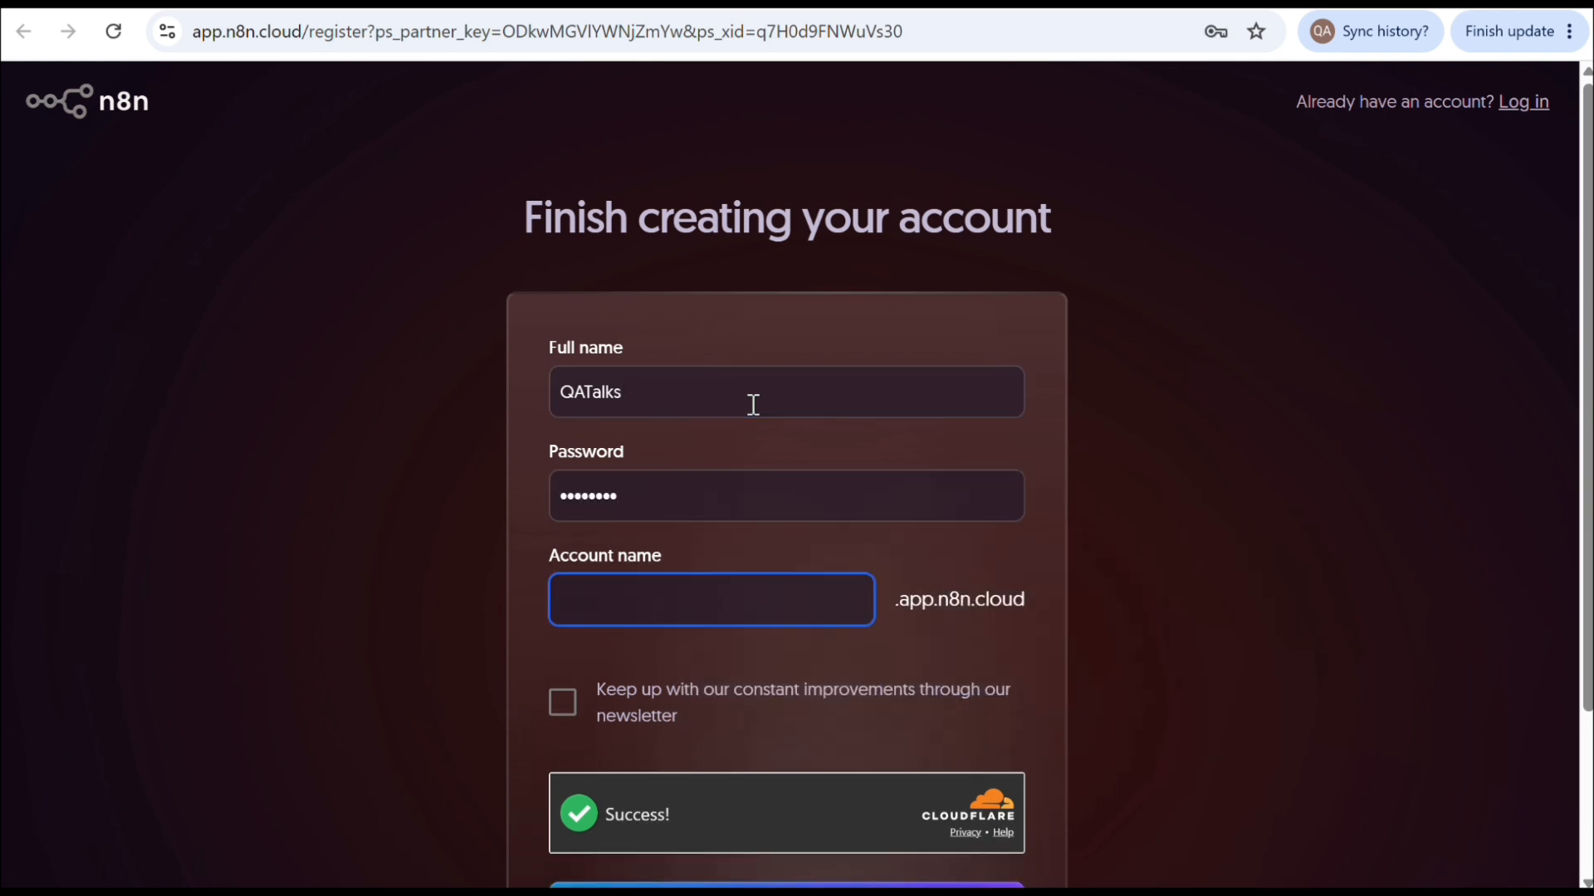
pyautogui.write('qa')
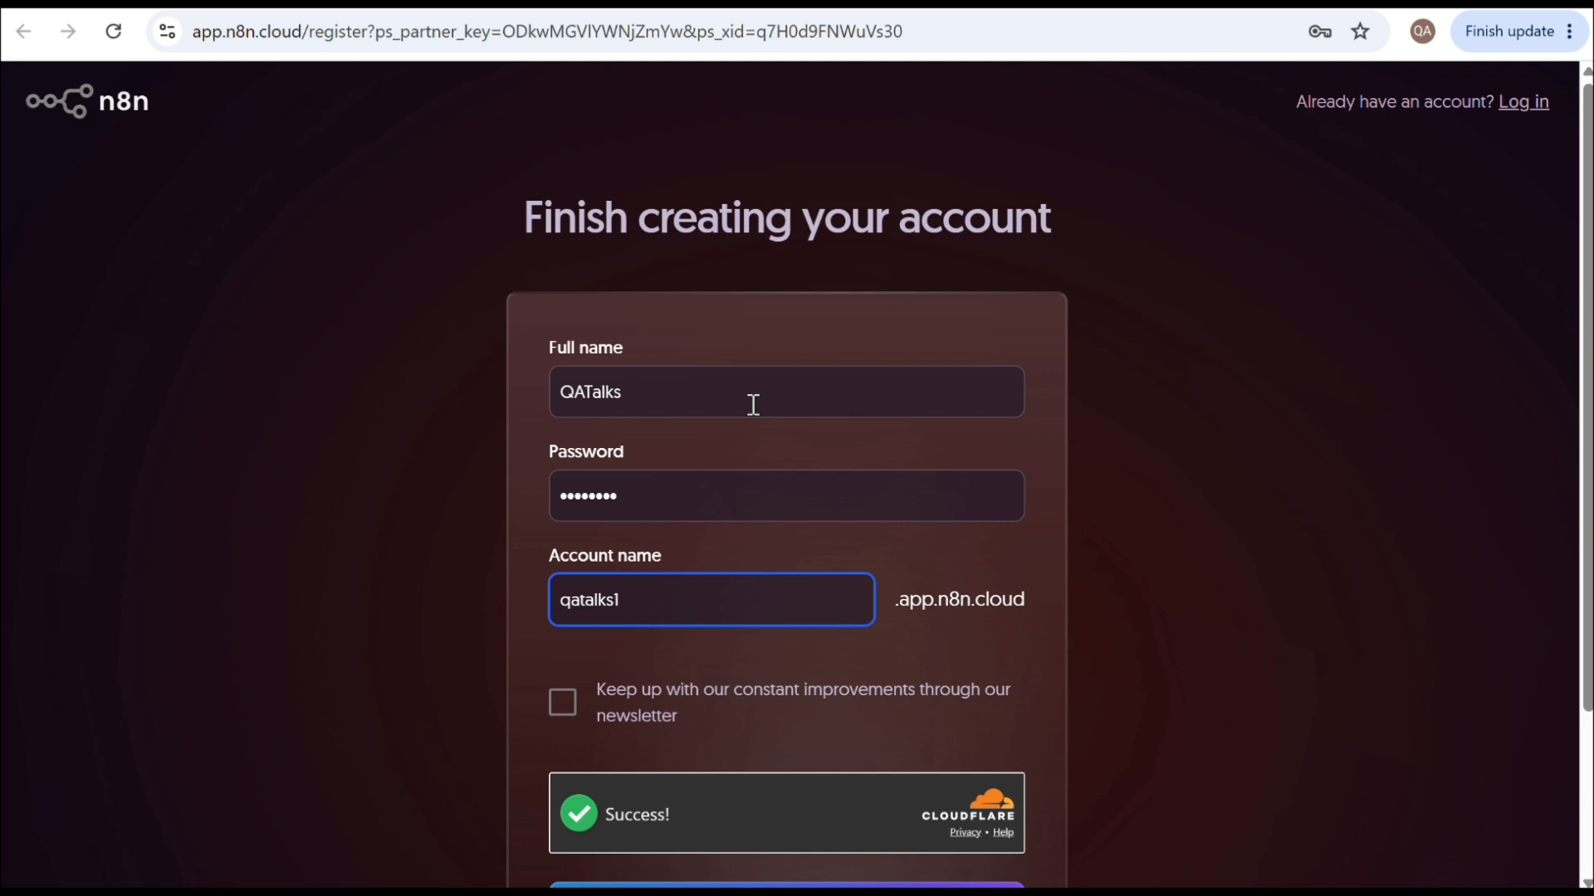
pyautogui.write('talks1')
pyautogui.scroll(-3, 753, 498)
pyautogui.click(780, 719)
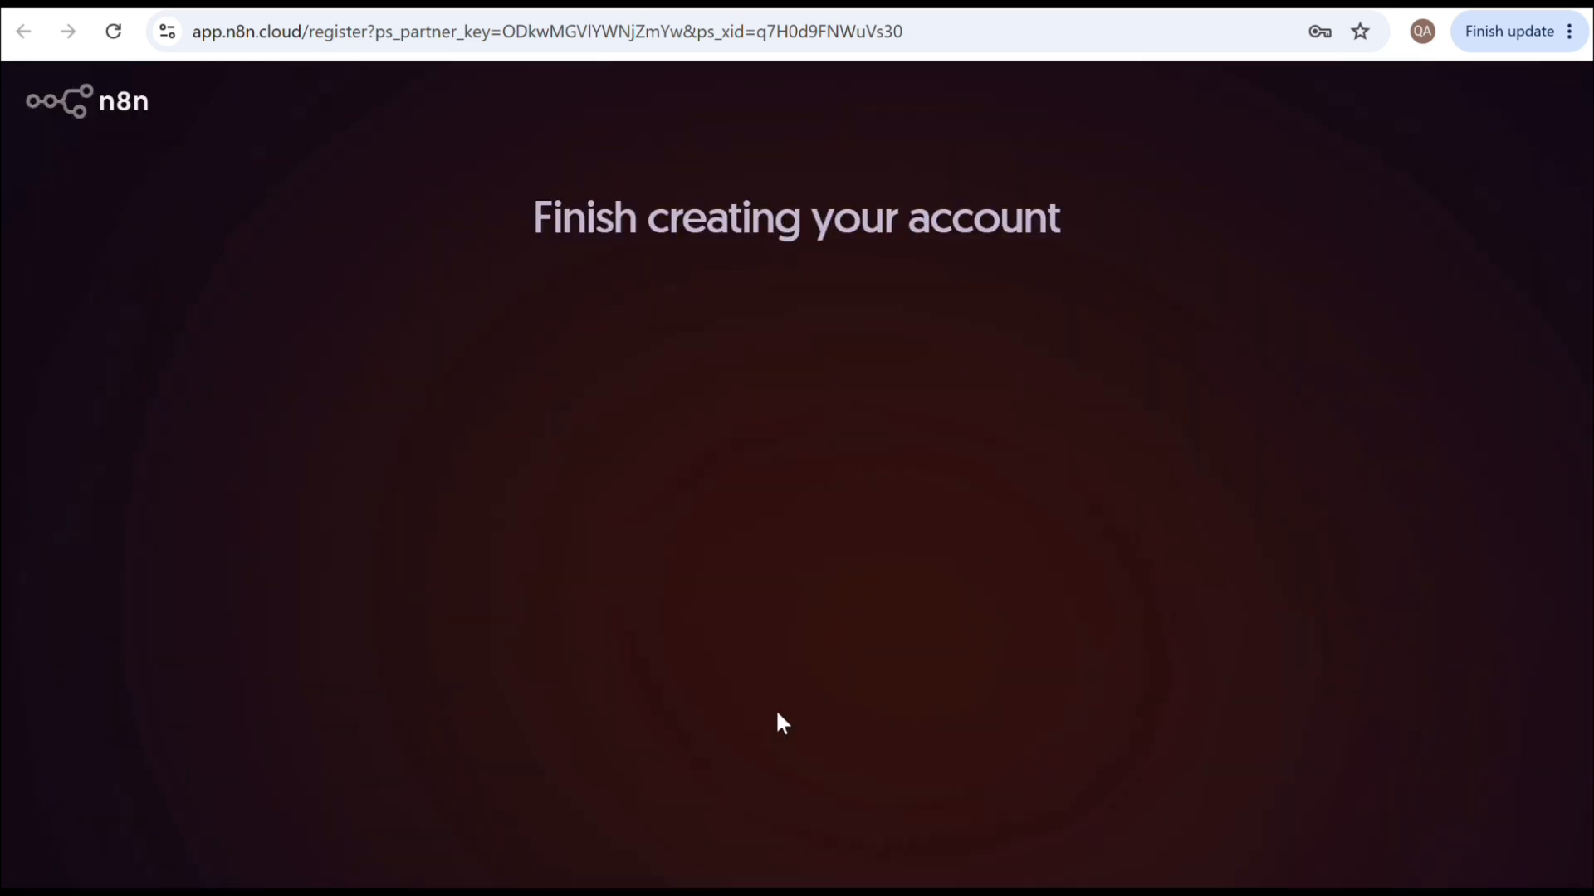
# Decline saving the password, answer Only me, Engineering, Google, Yes, None of the above, and submit
pyautogui.click(1284, 402)
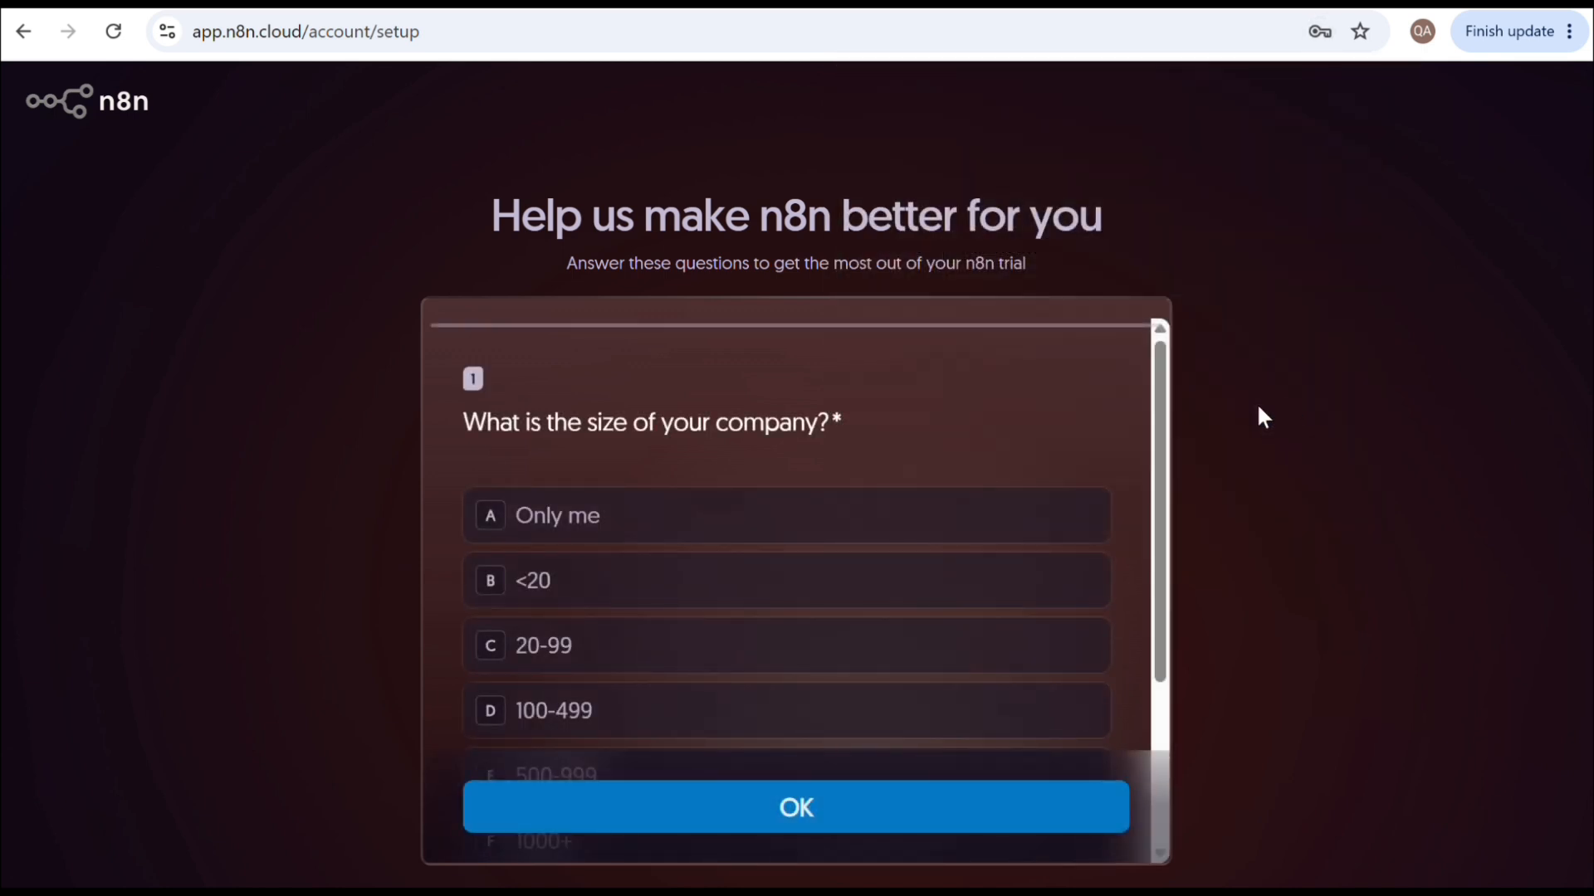
pyautogui.click(803, 542)
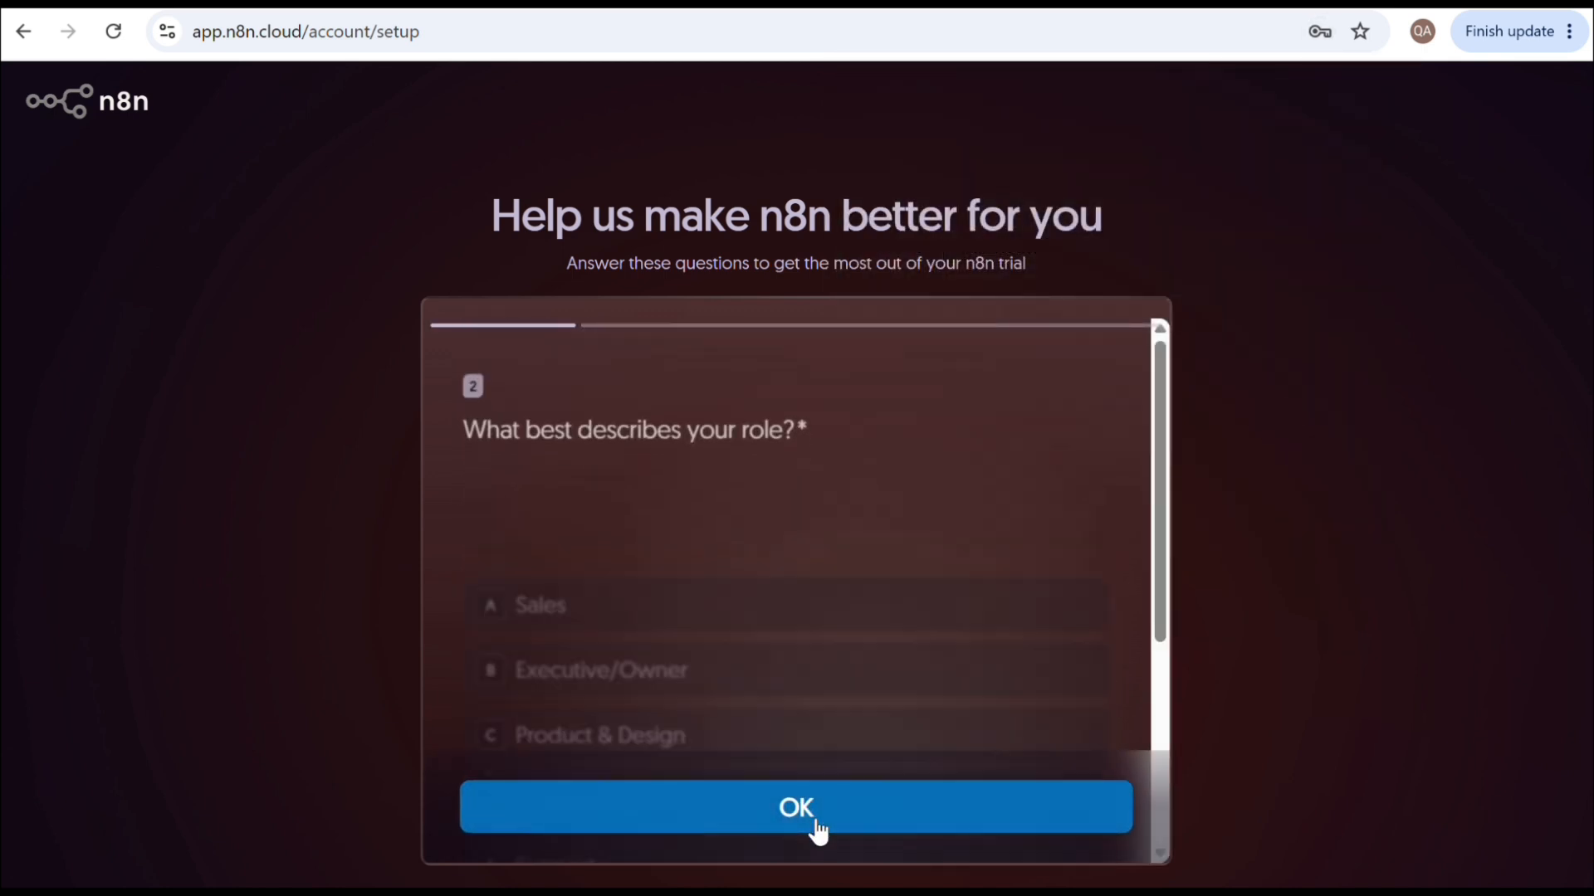
pyautogui.scroll(-2, 681, 573)
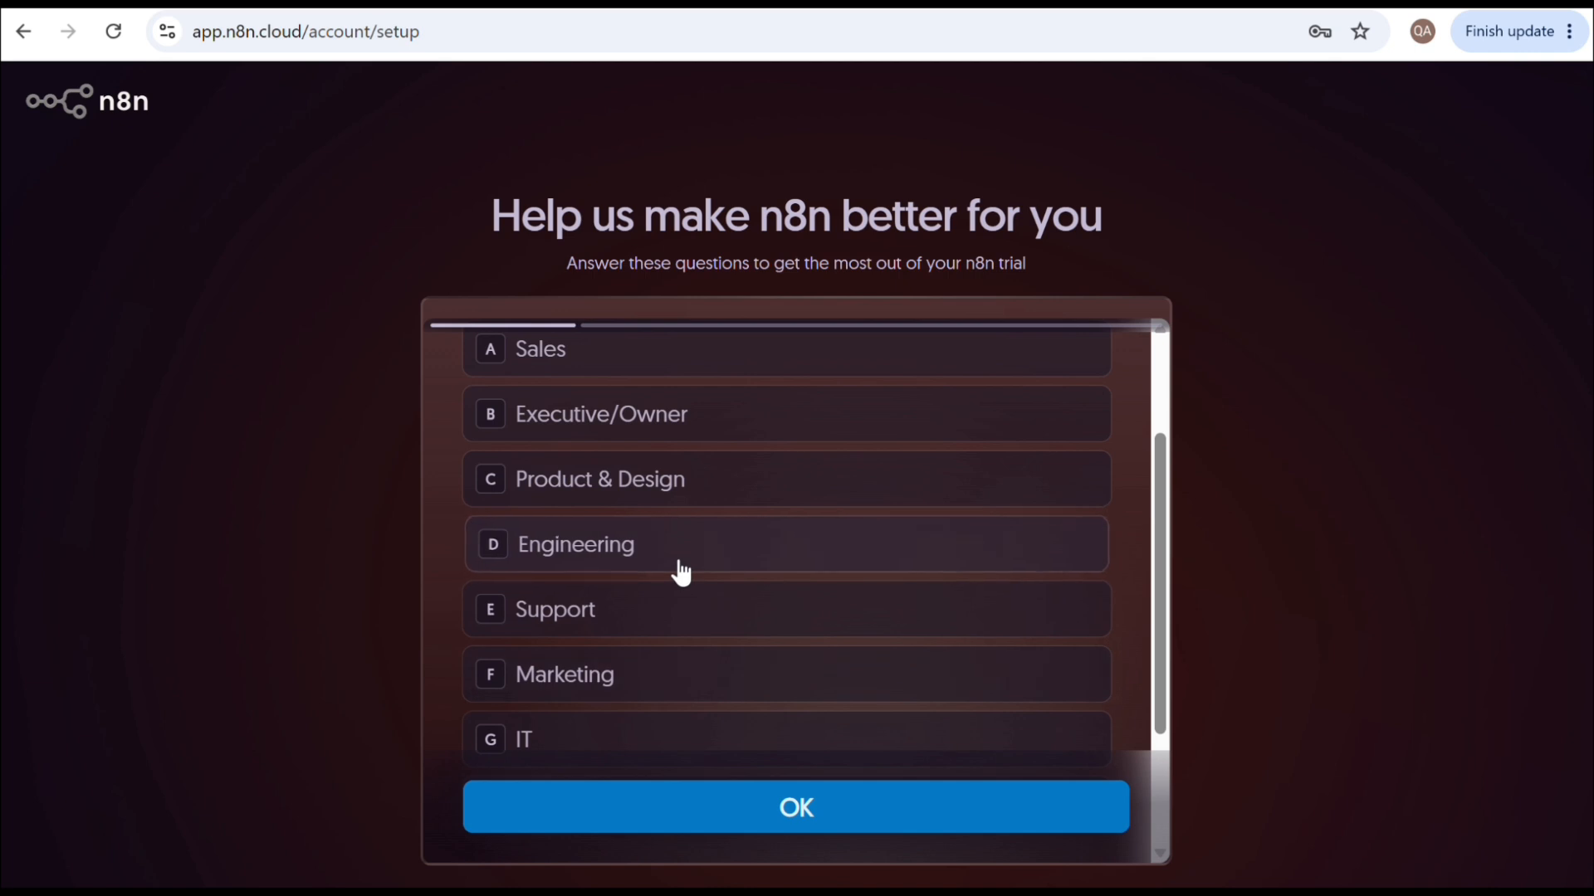
pyautogui.click(677, 571)
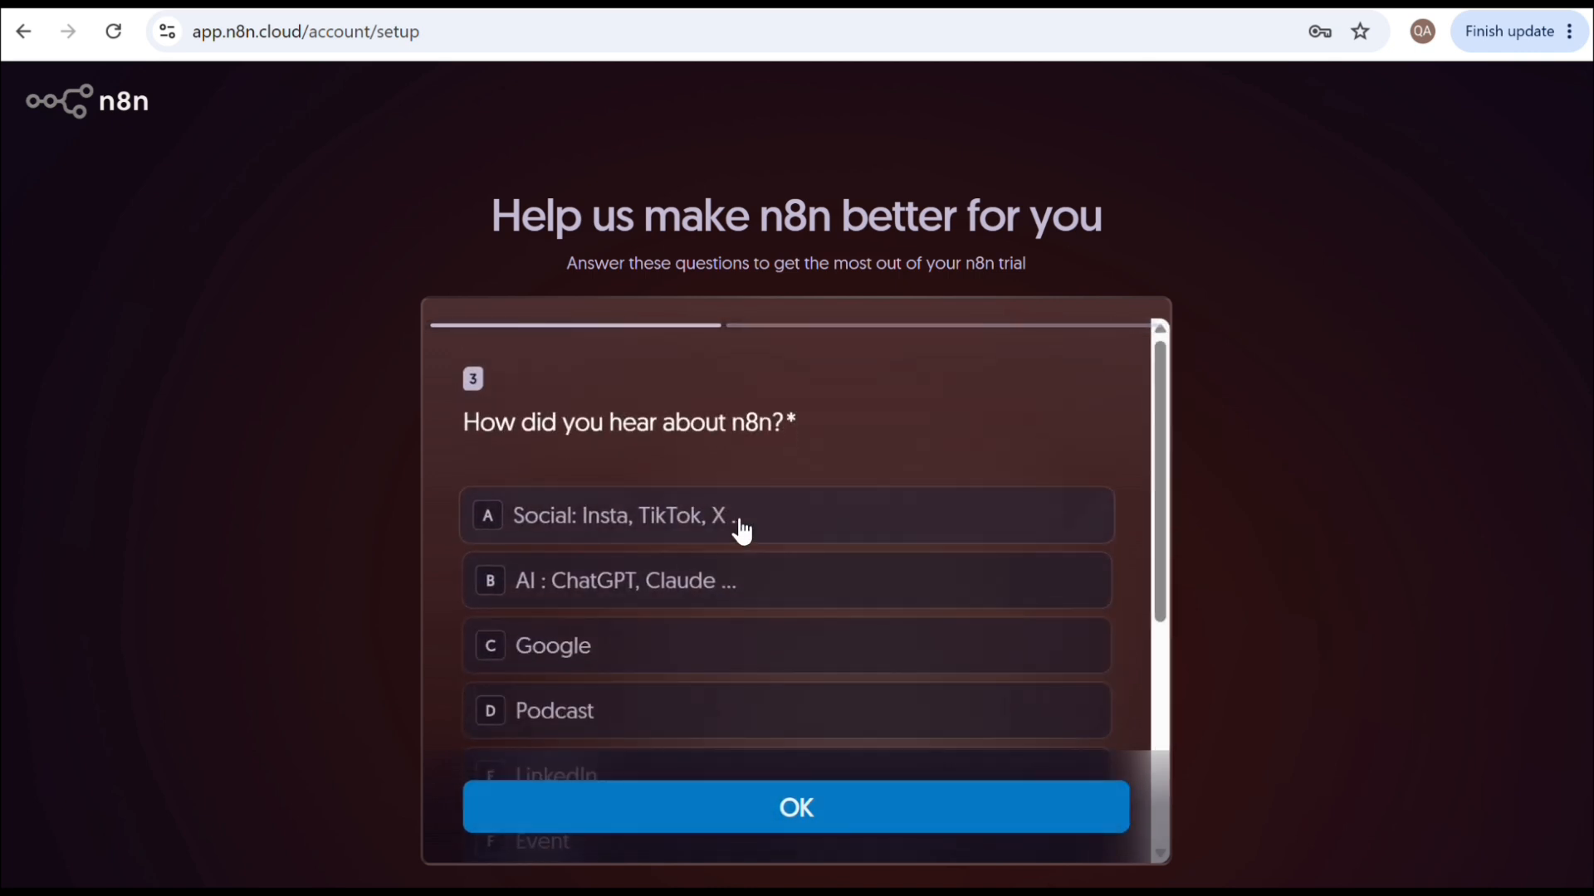
pyautogui.scroll(-3, 711, 633)
pyautogui.click(581, 421)
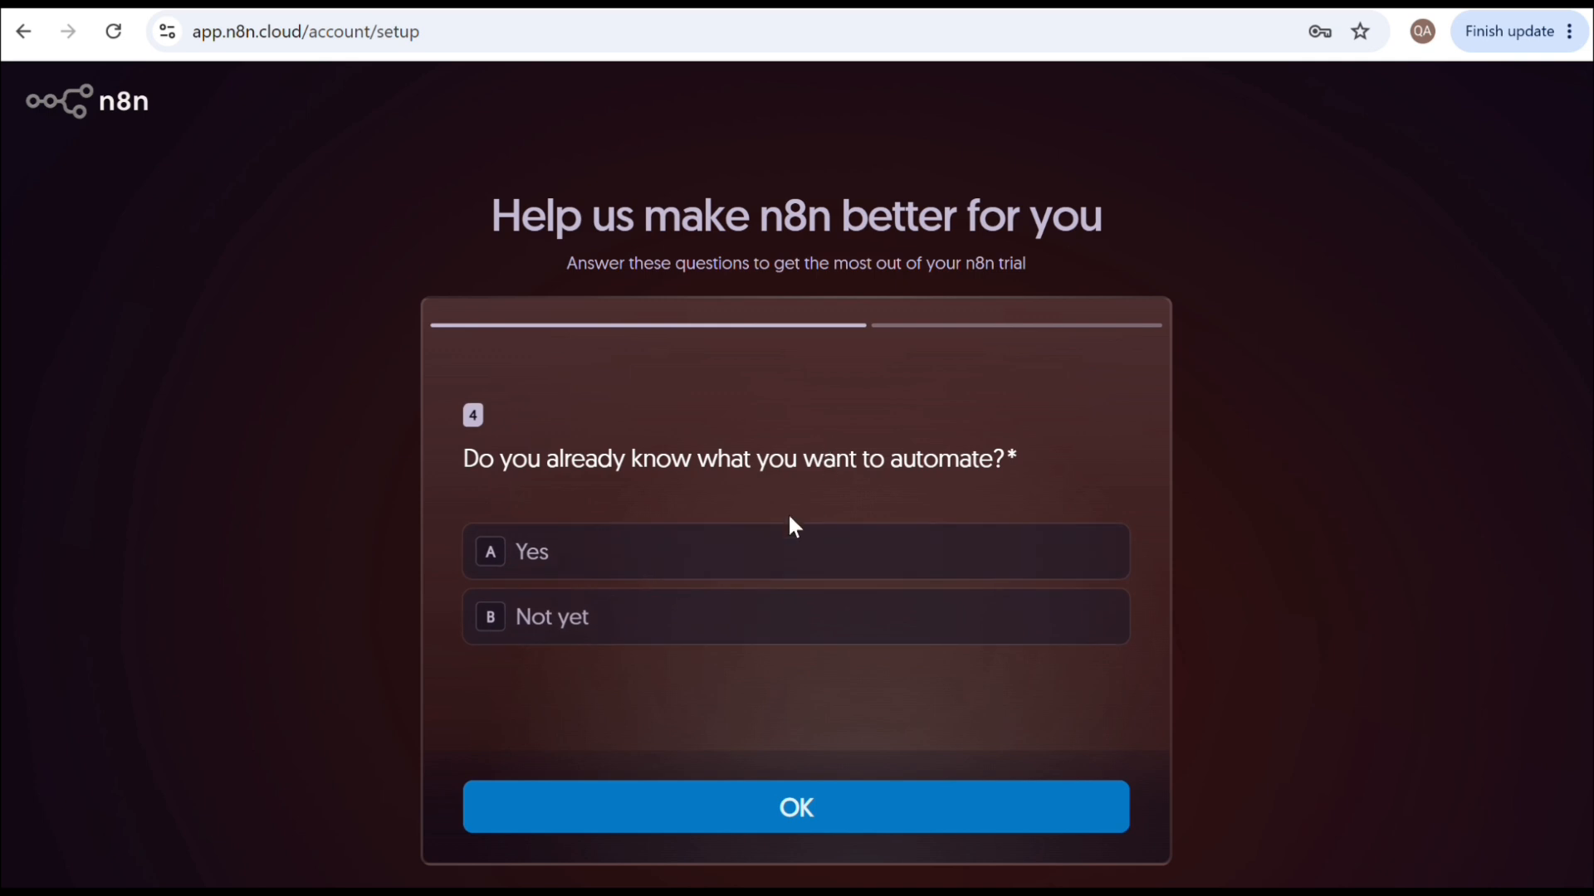
pyautogui.click(739, 570)
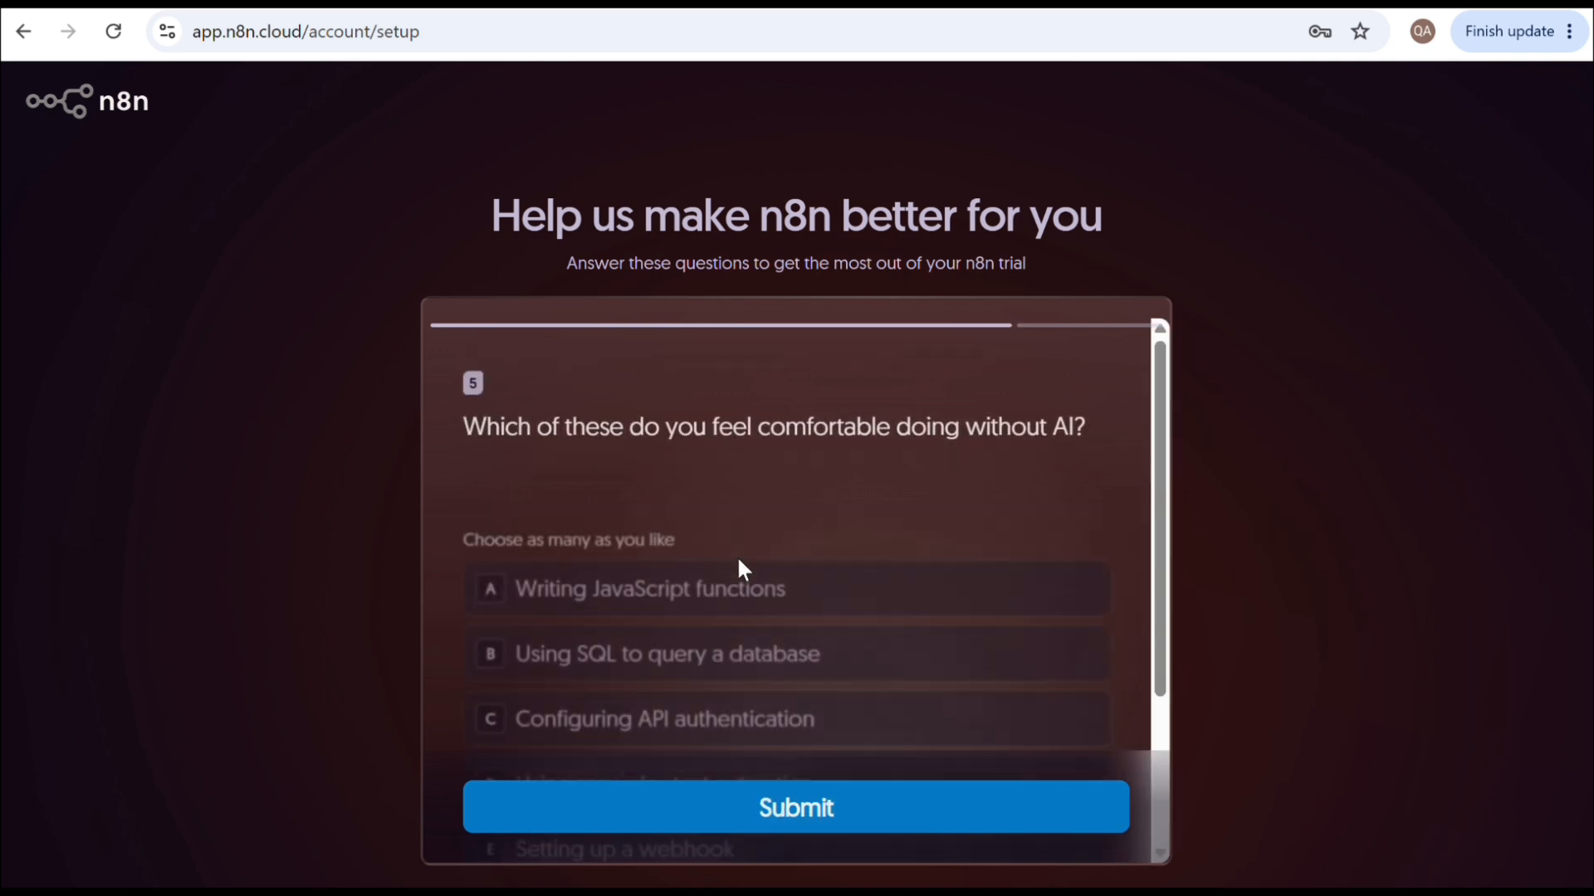
pyautogui.scroll(-3, 742, 571)
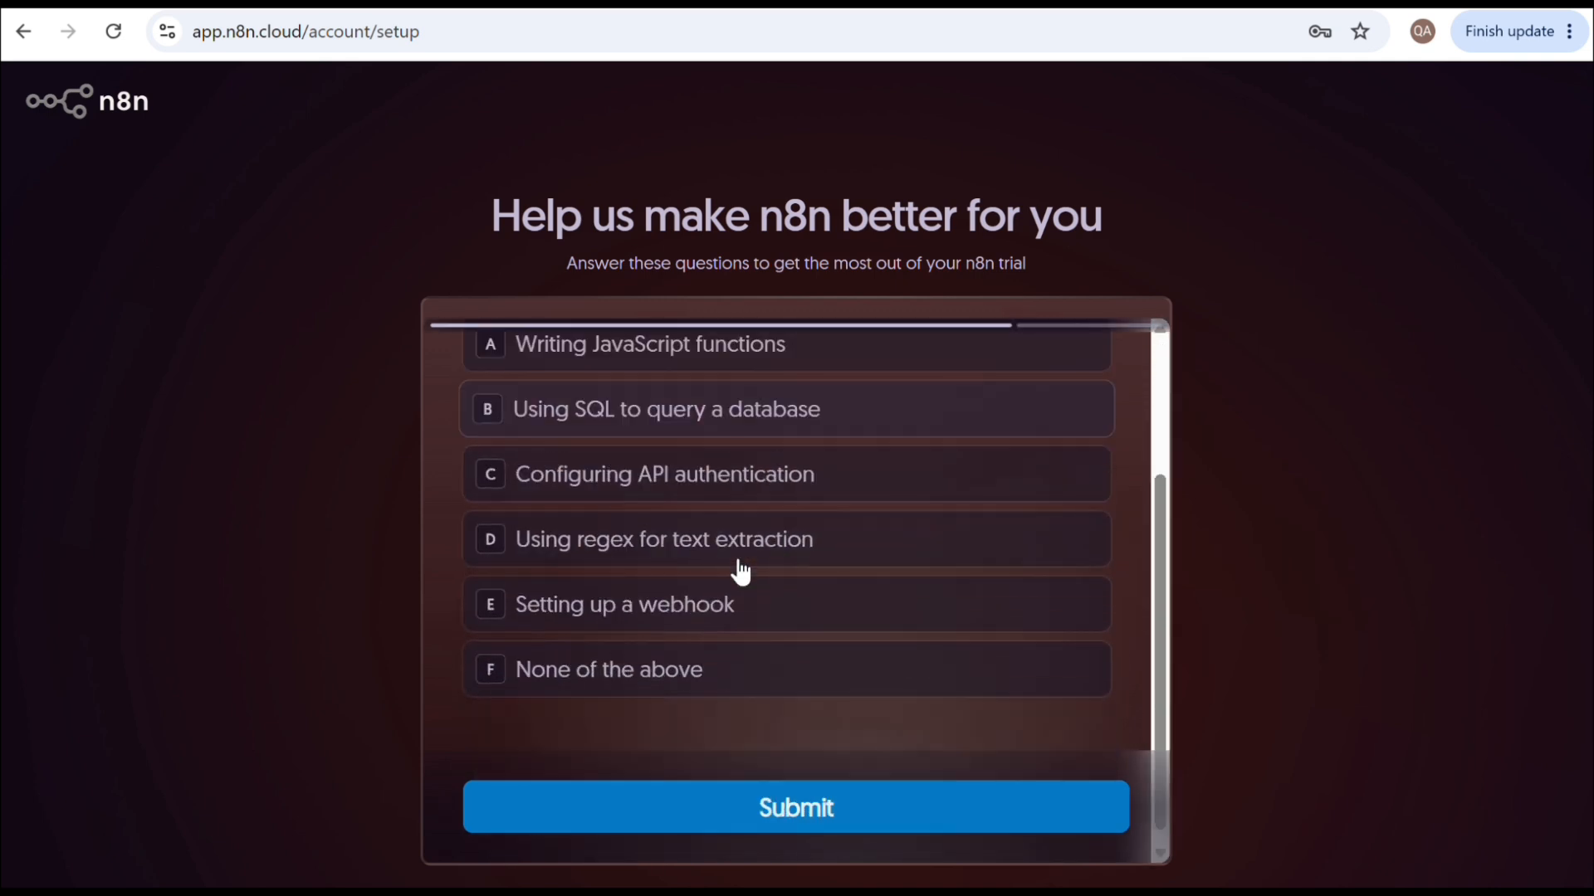
pyautogui.click(698, 693)
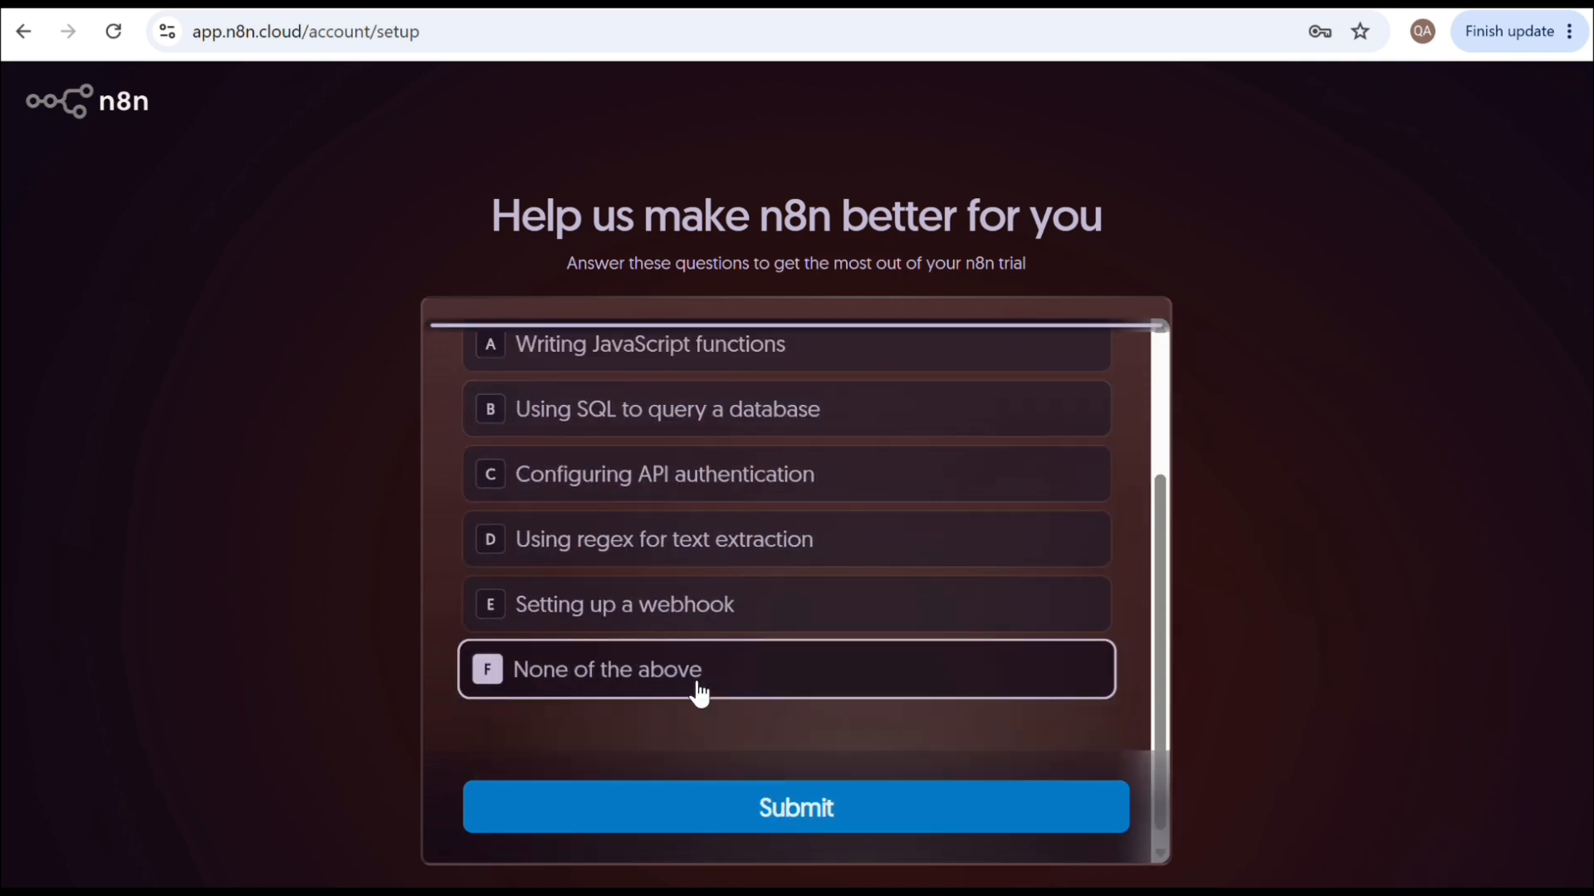
pyautogui.click(770, 809)
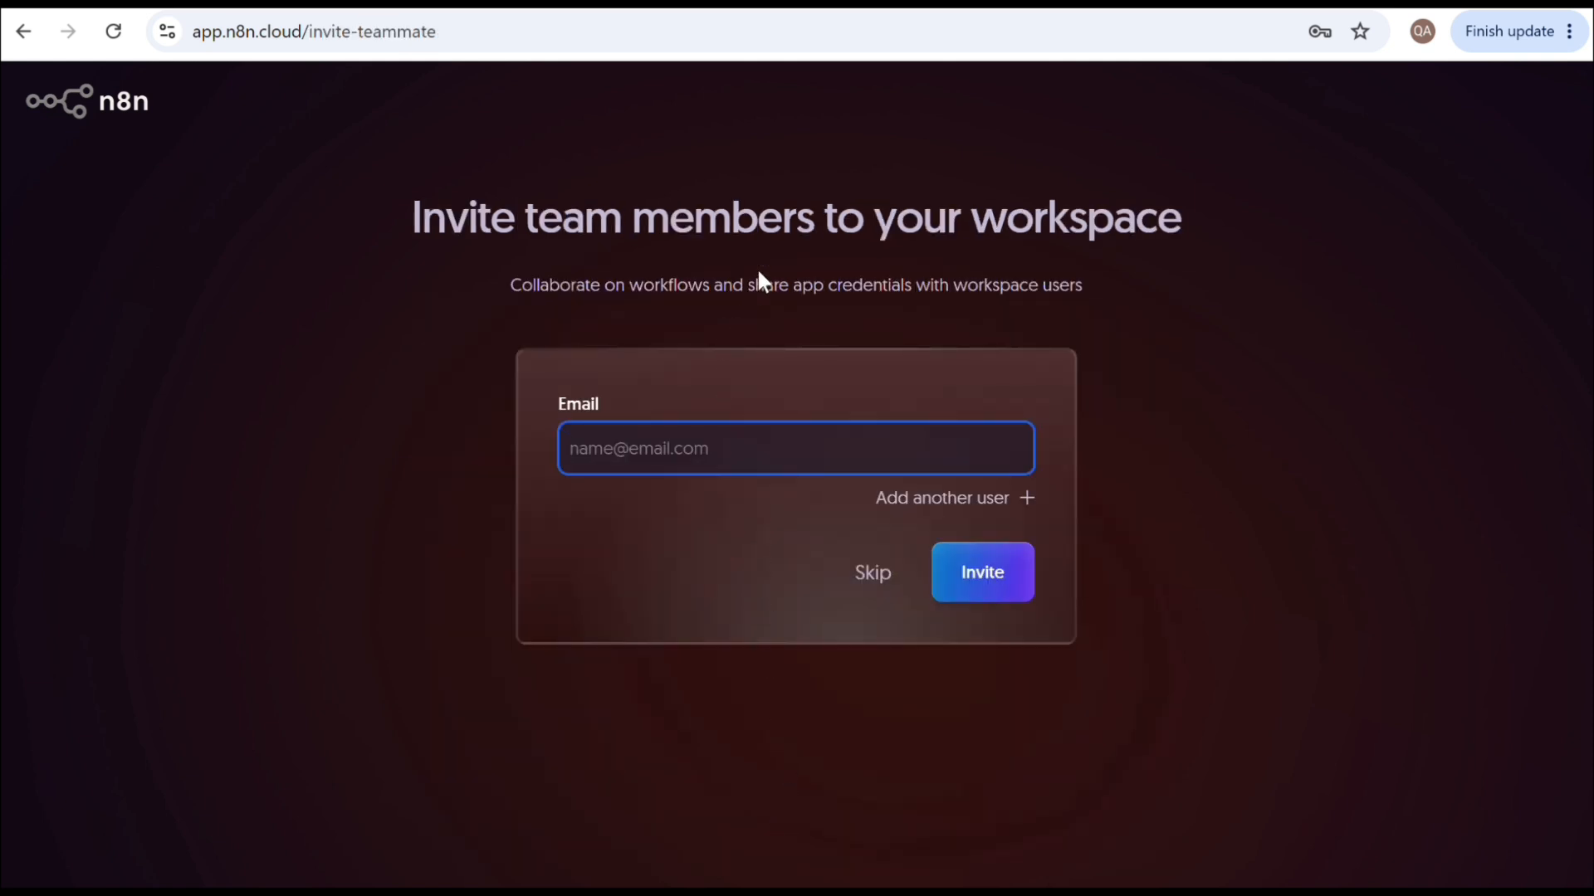
# Skip the team invite page and enter the new workspace once it is ready
pyautogui.moveTo(756, 284); pyautogui.dragTo(815, 292)
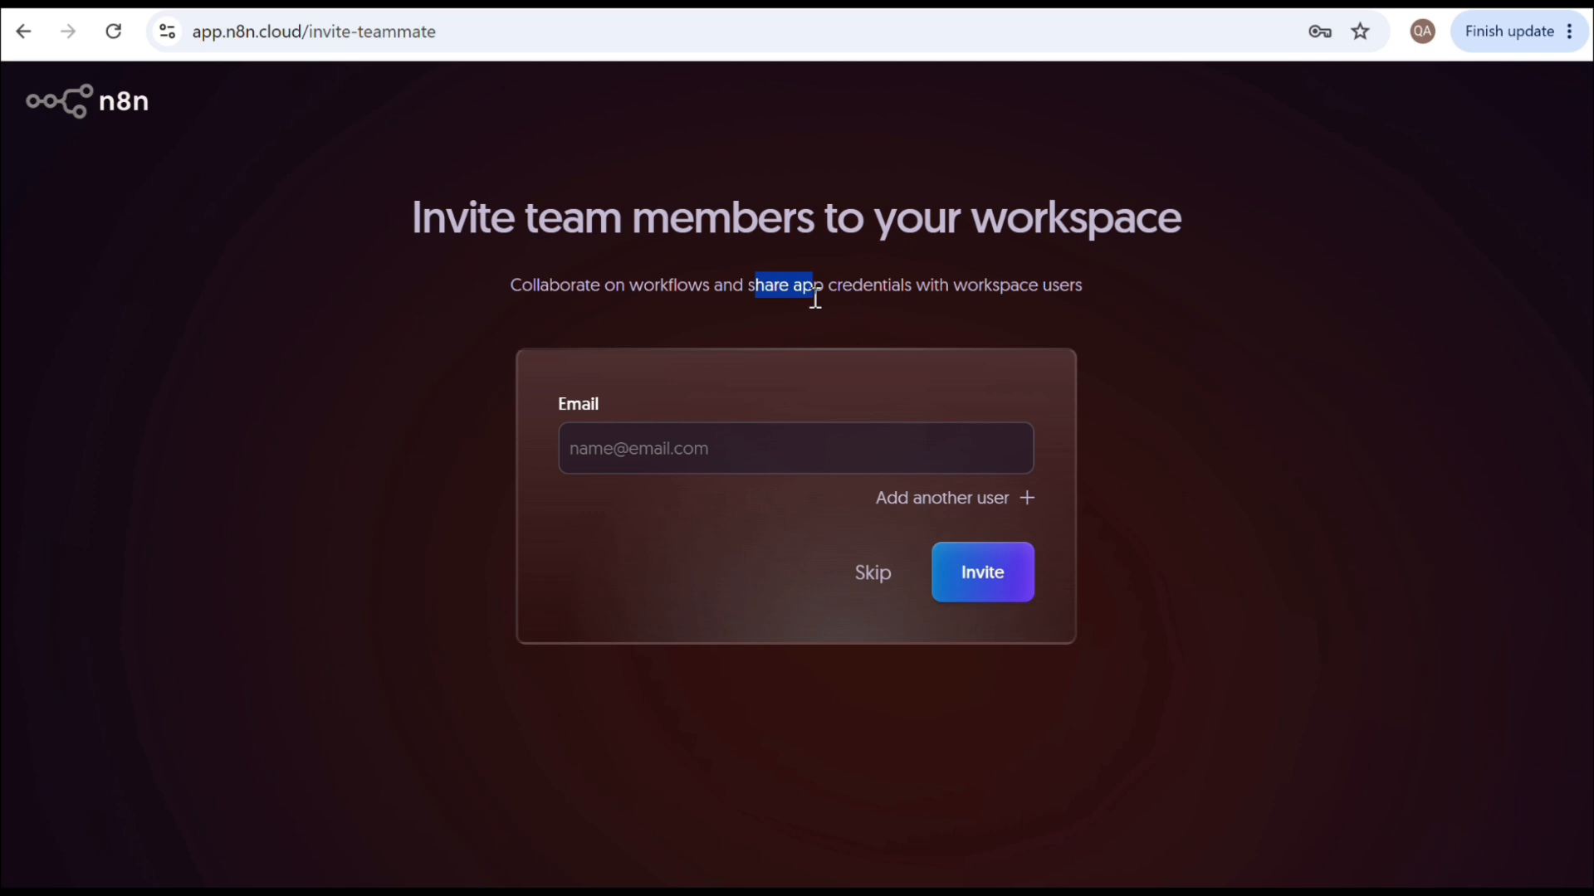
pyautogui.click(863, 577)
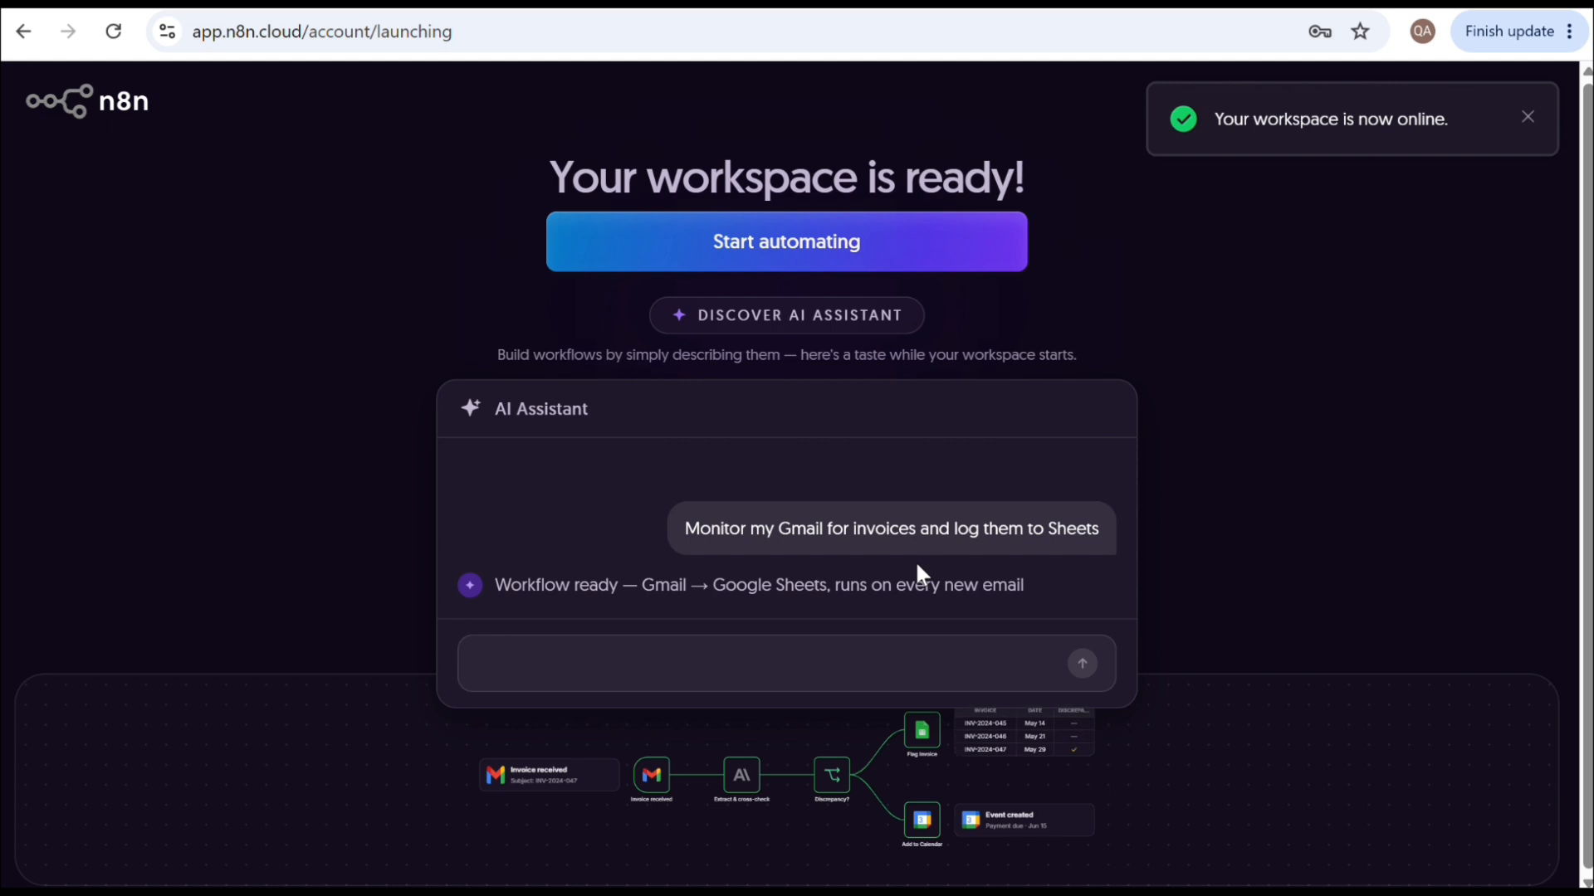
pyautogui.click(844, 240)
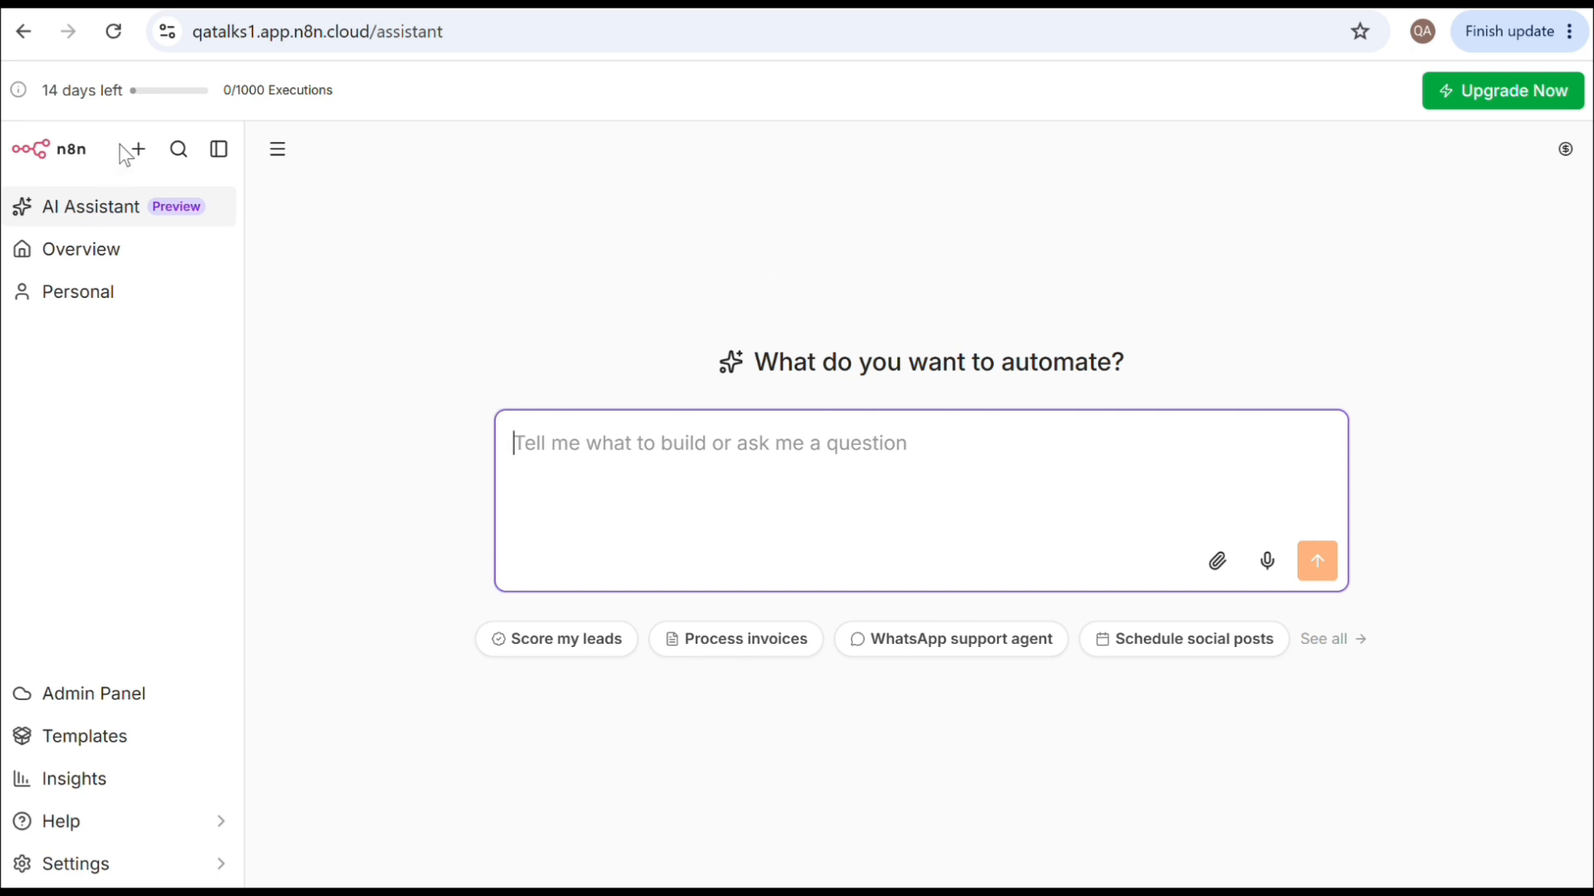
# Create a new blank workflow and begin adding its first trigger
pyautogui.click(138, 154)
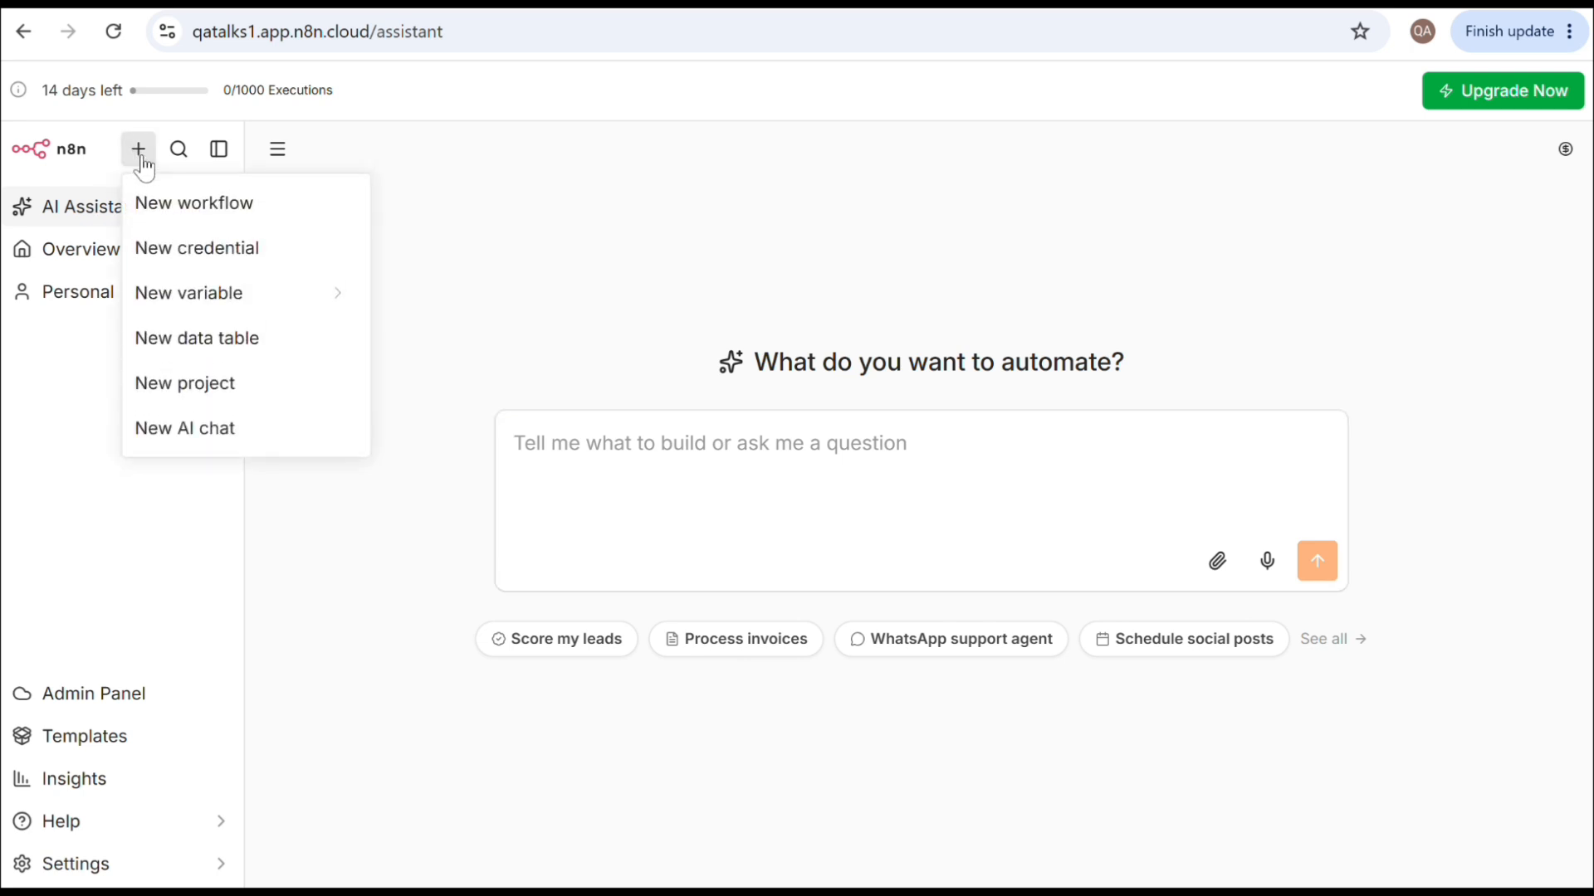
pyautogui.click(283, 210)
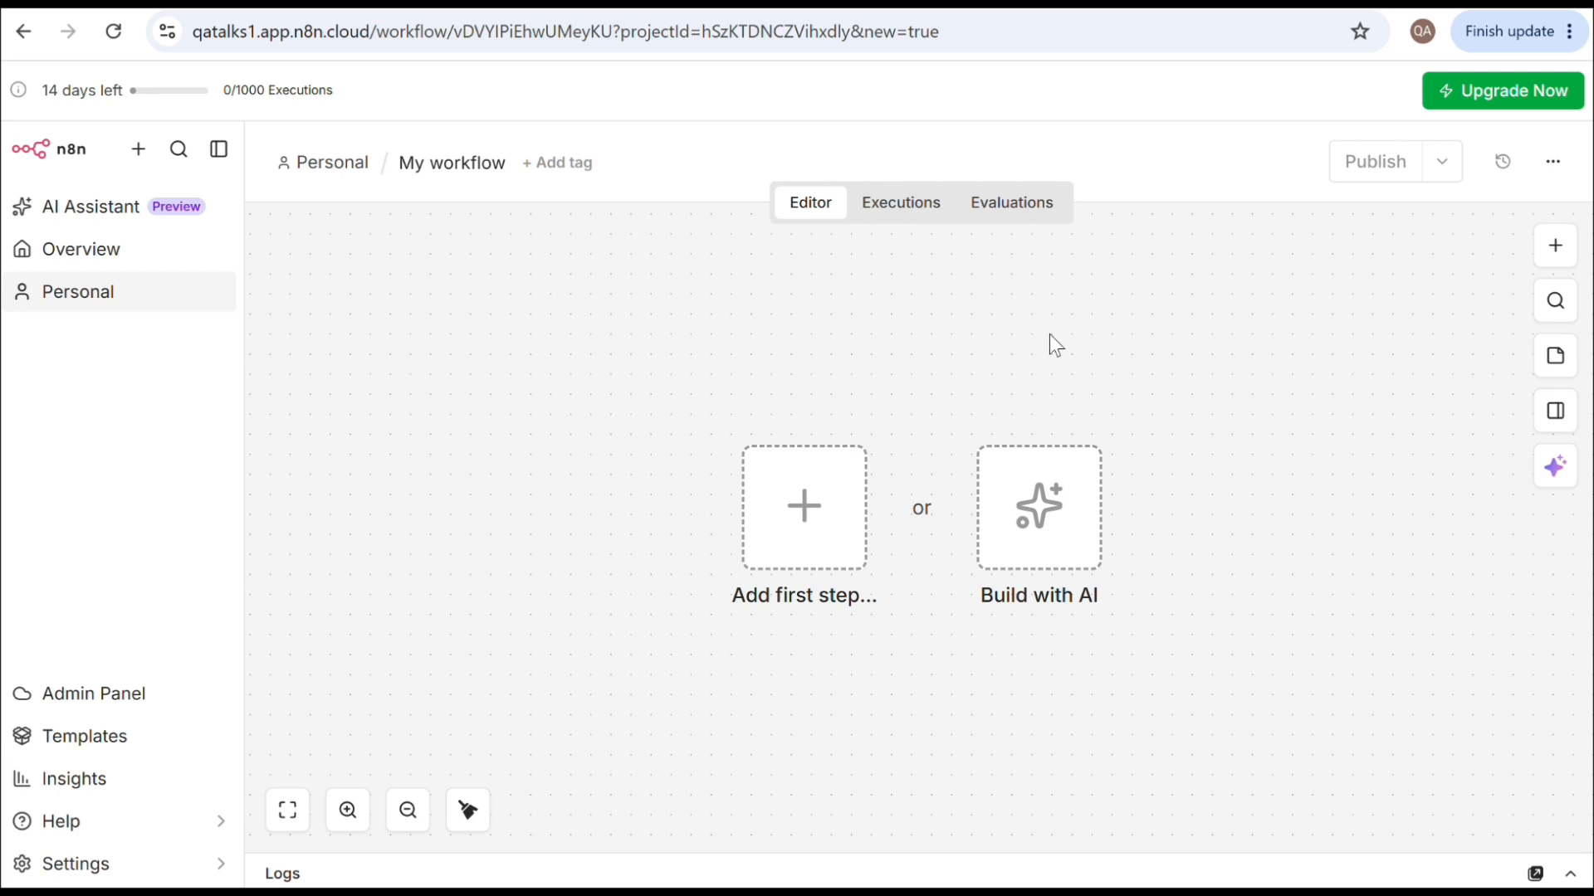
pyautogui.click(777, 529)
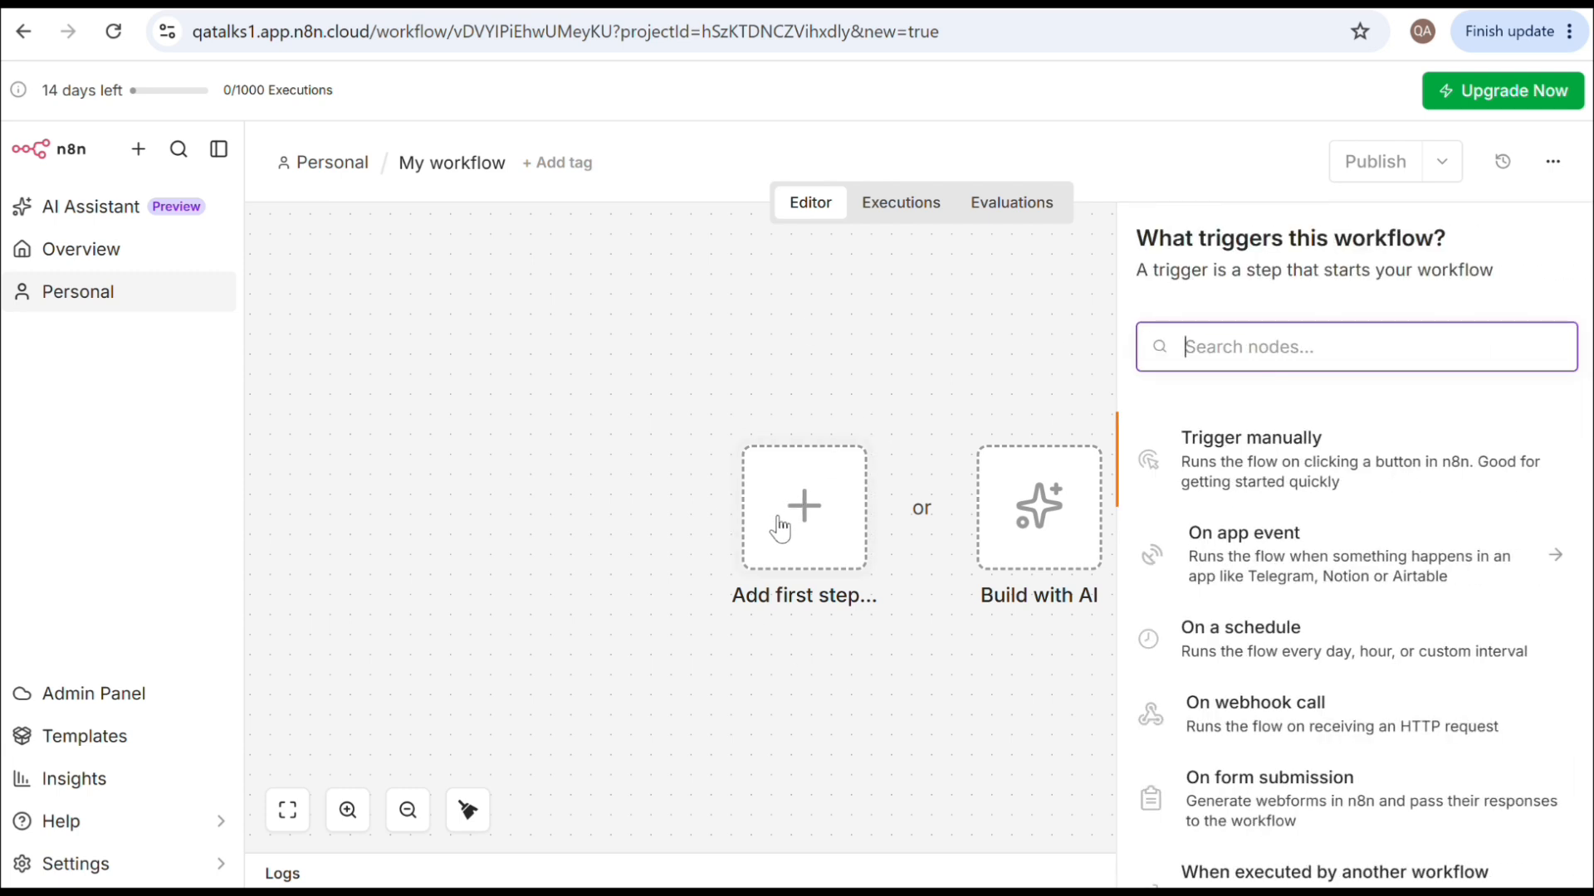
# Choose the 'On chat message' trigger and close its settings panel
pyautogui.scroll(-2, 1337, 487)
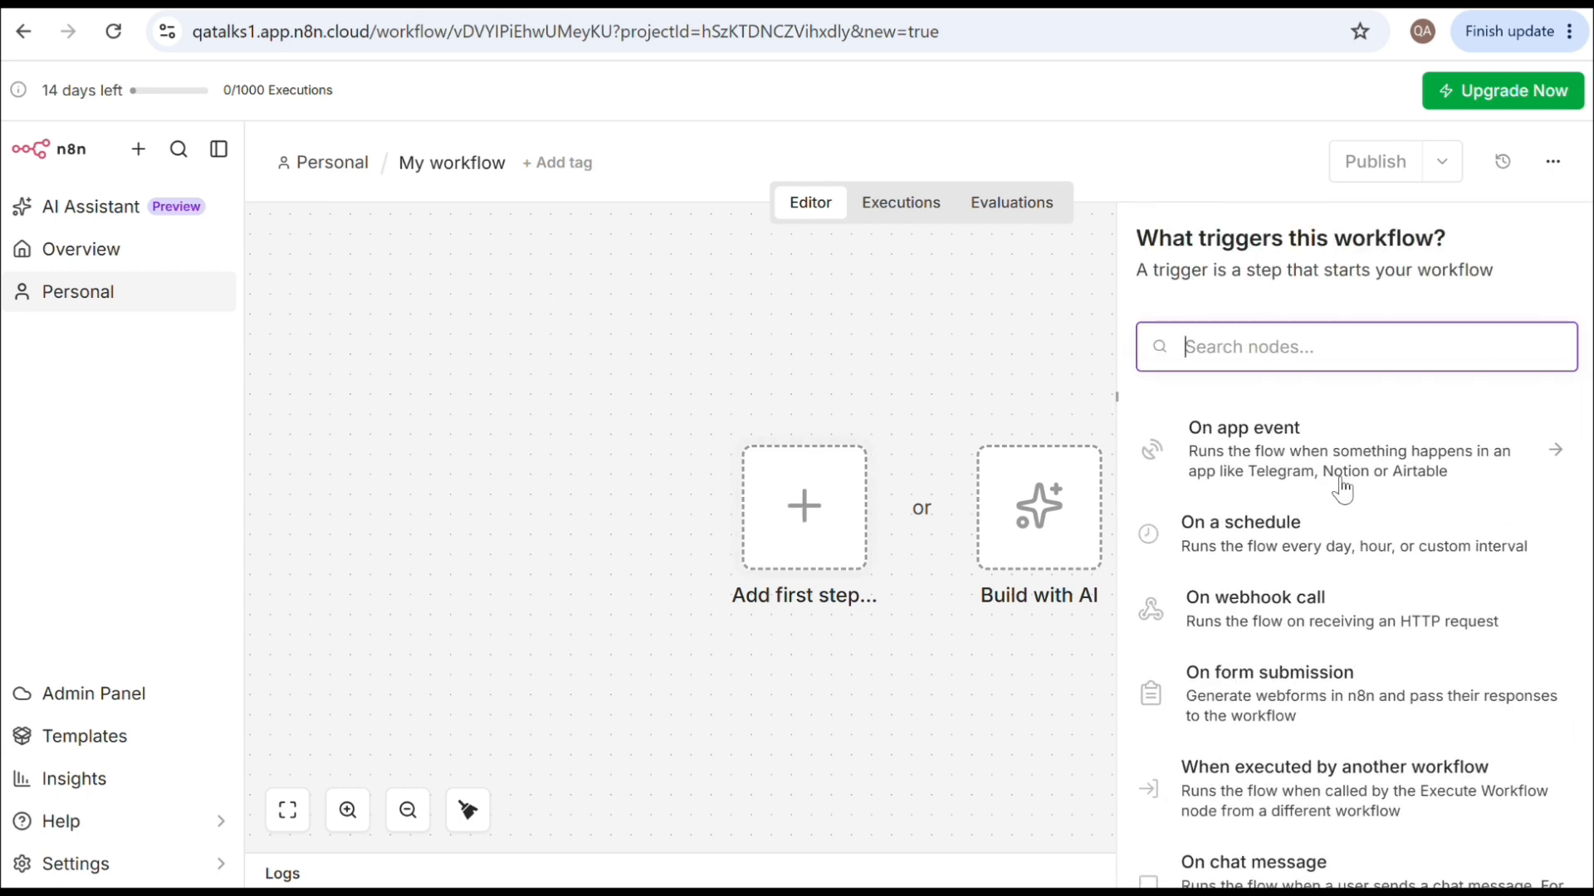
pyautogui.scroll(-3, 1342, 490)
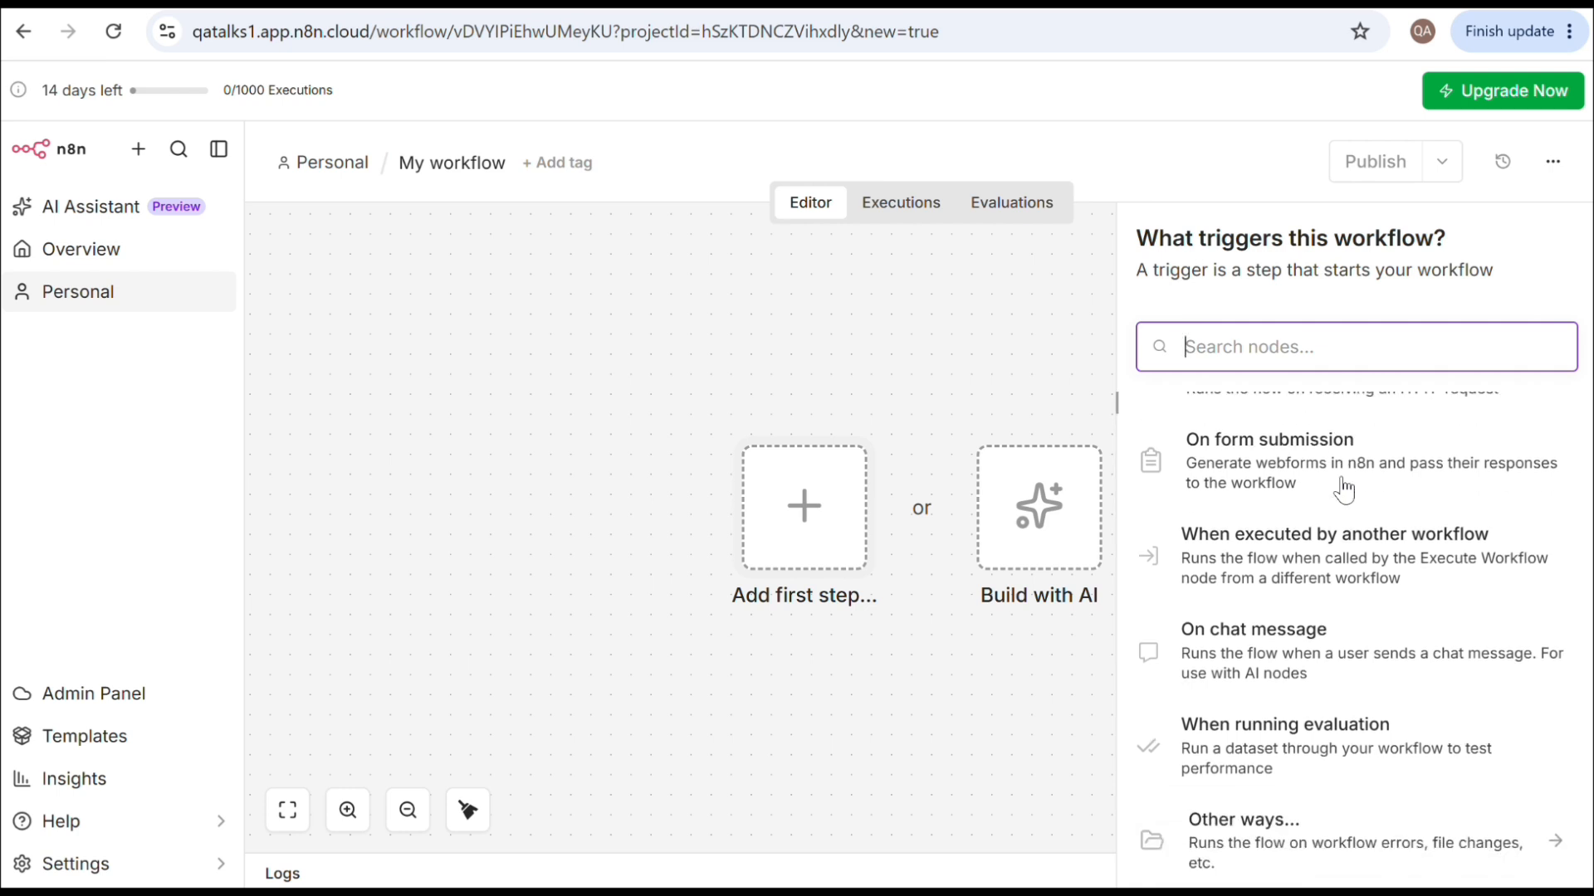
pyautogui.scroll(-1, 1343, 490)
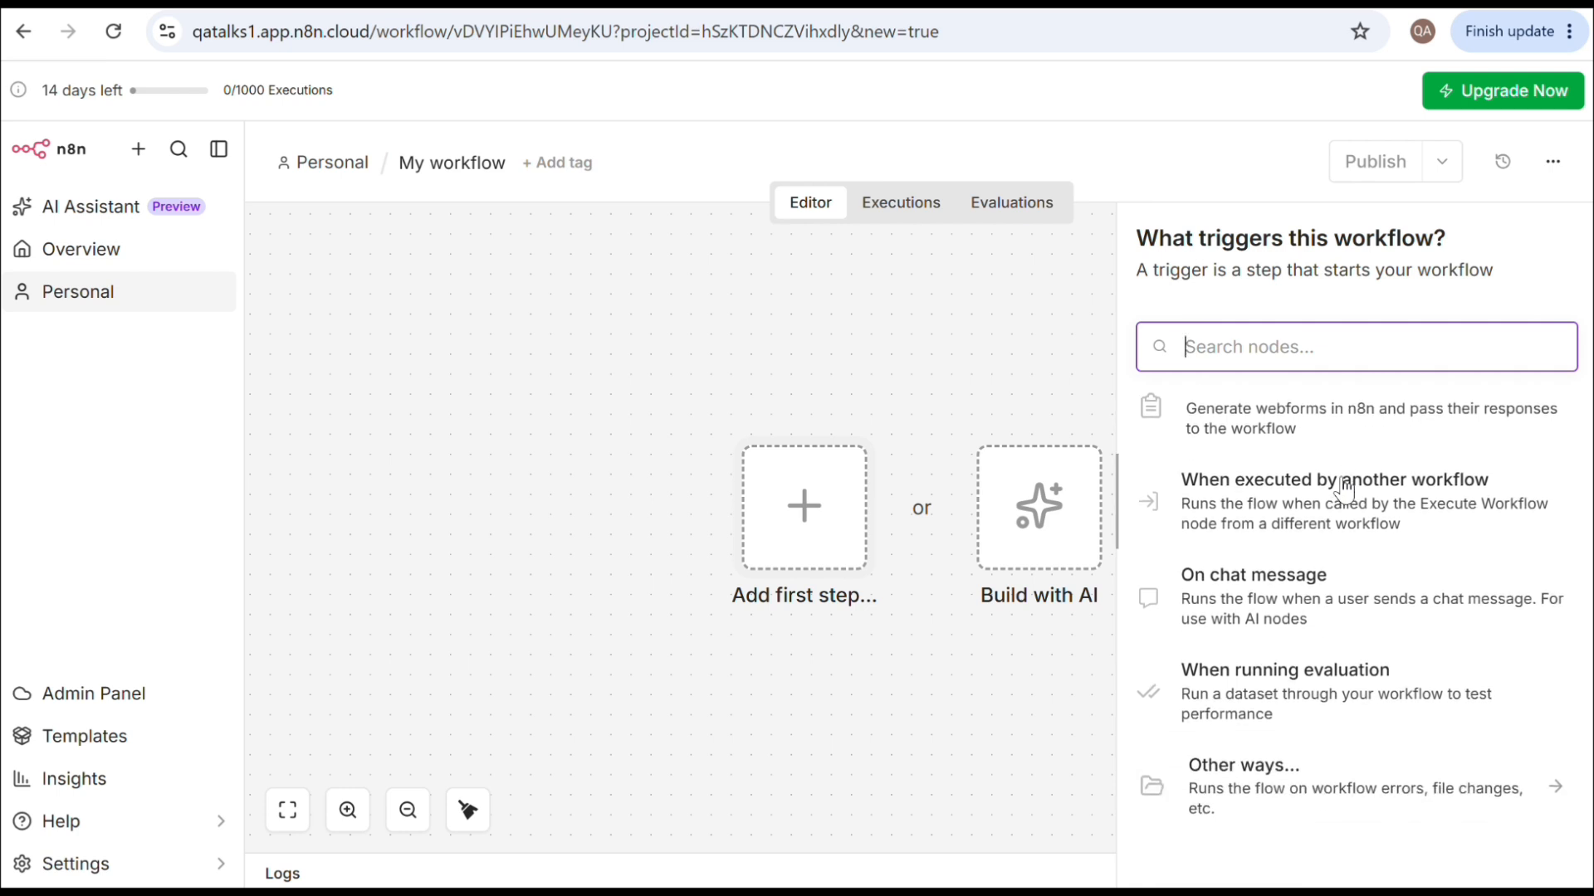
pyautogui.scroll(6, 1342, 490)
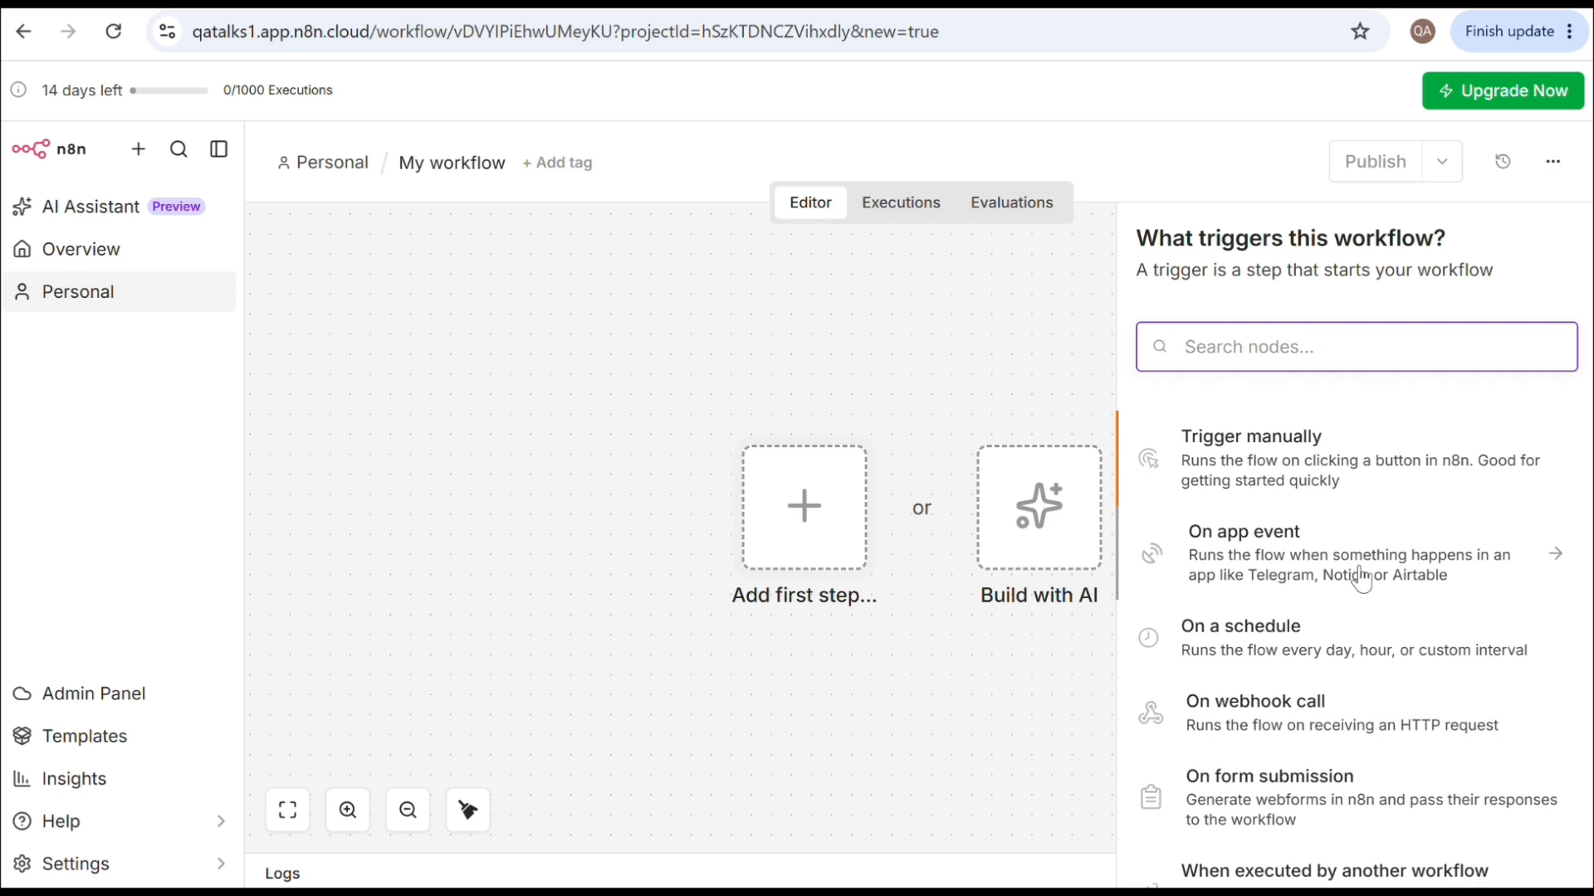
pyautogui.scroll(-2, 1362, 573)
pyautogui.scroll(-5, 1362, 578)
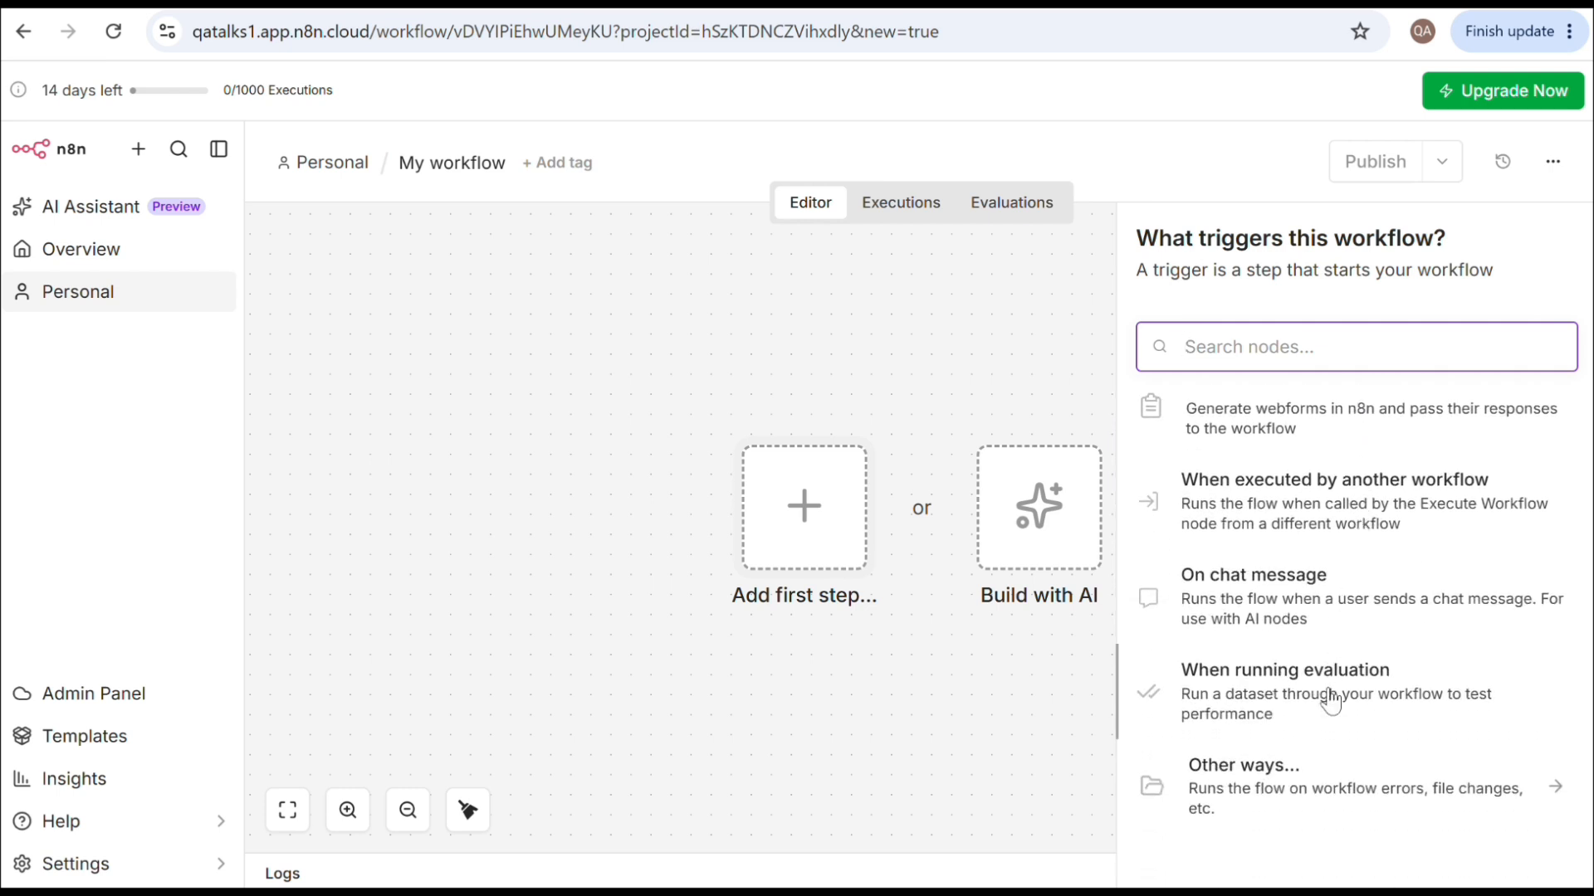
pyautogui.click(1349, 604)
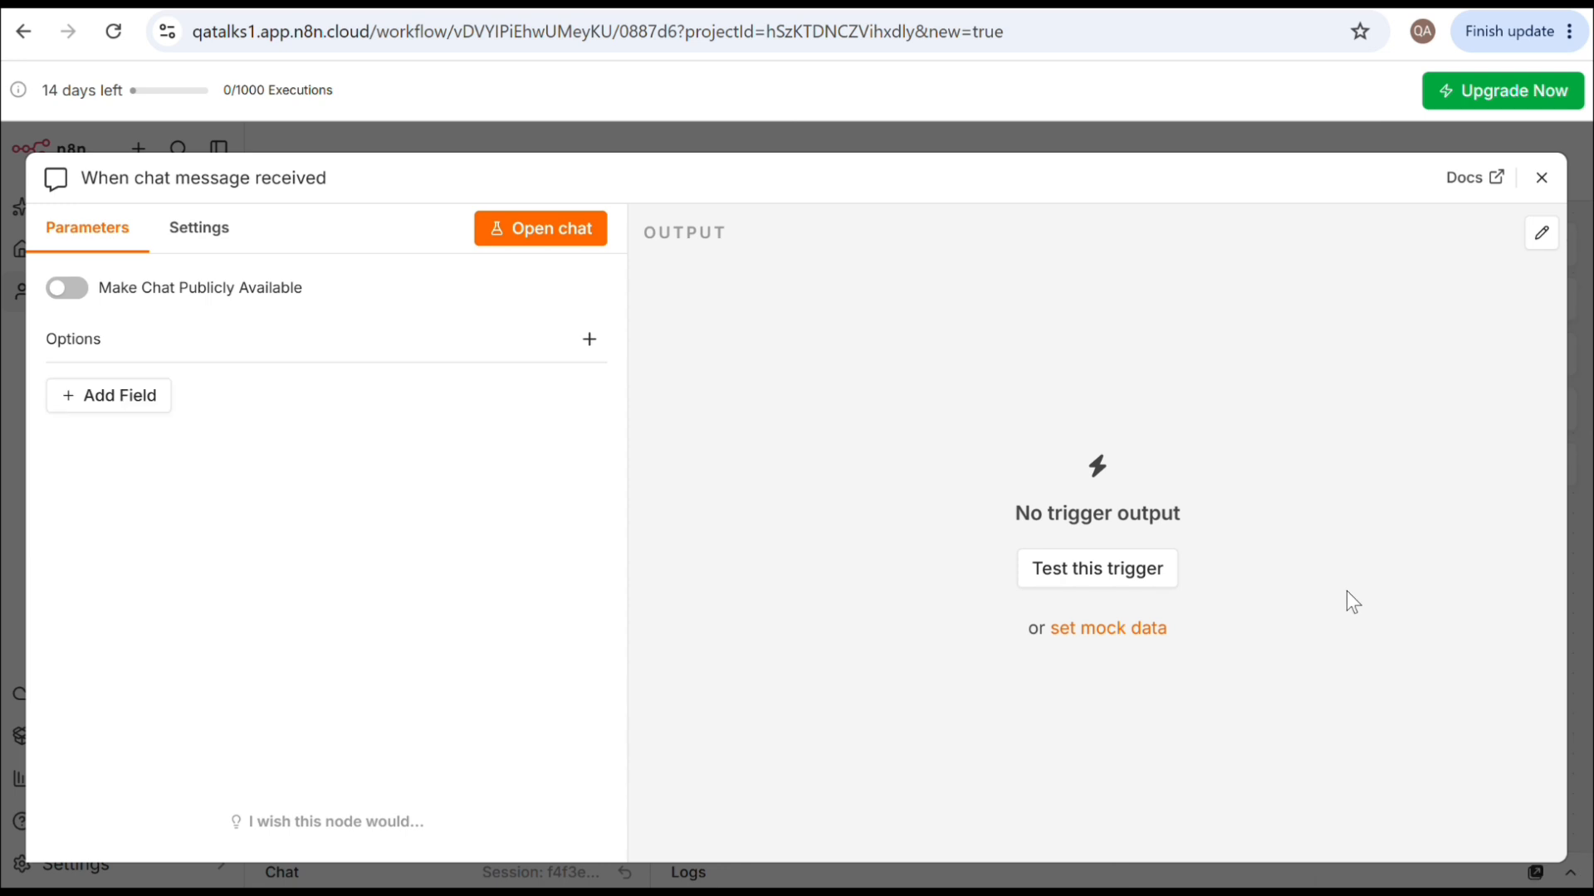
pyautogui.click(1540, 178)
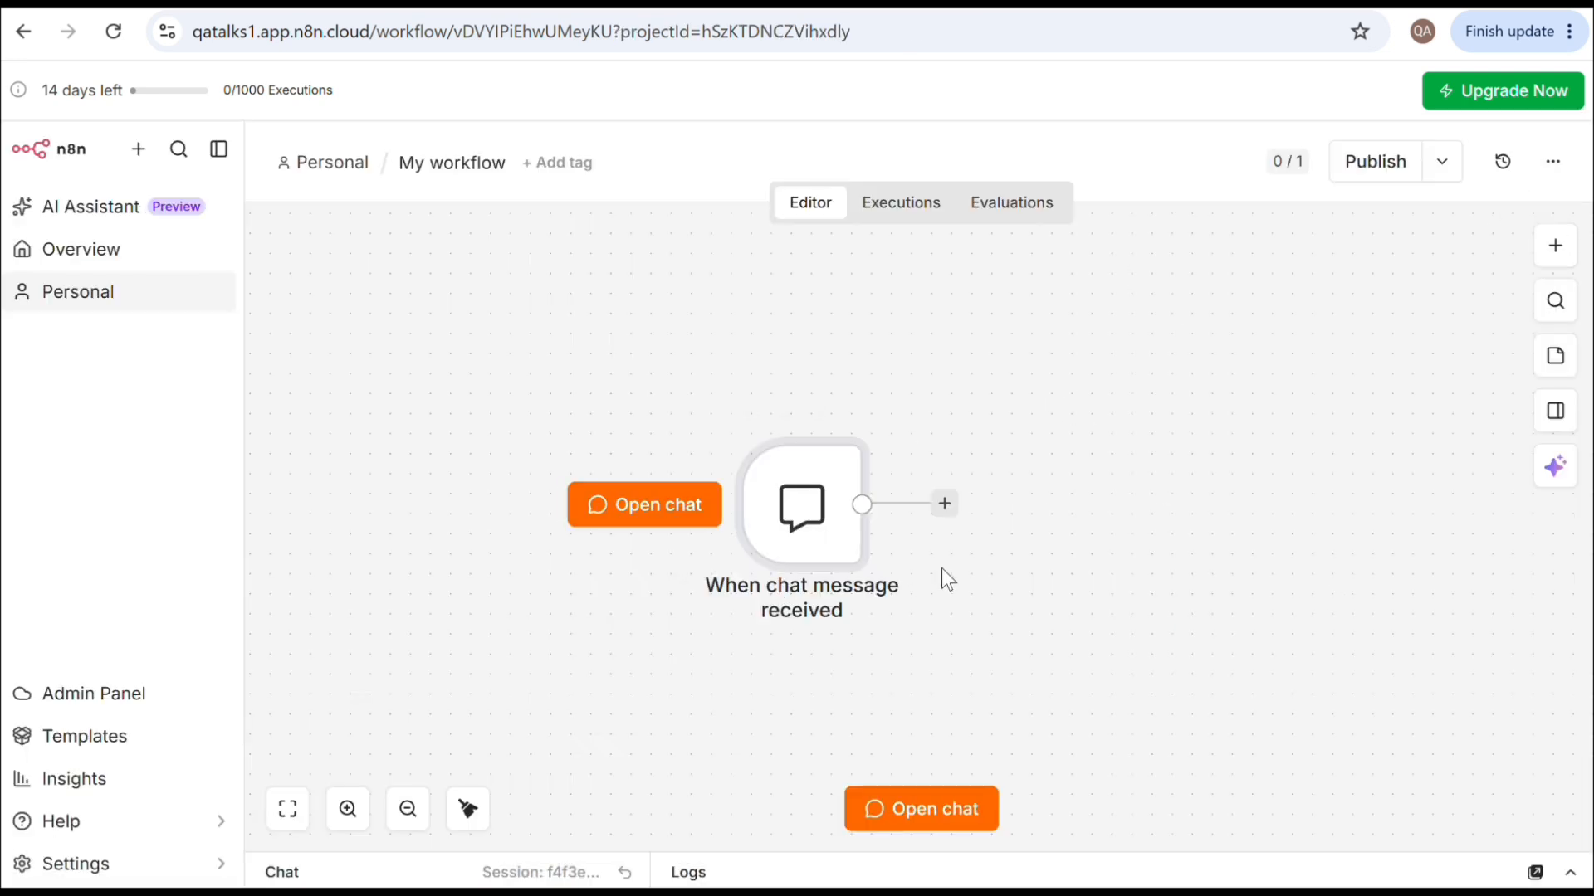
# Send the test chat messages 'hi' and 'how are you' to run the workflow
pyautogui.click(423, 869)
pyautogui.write('hi')
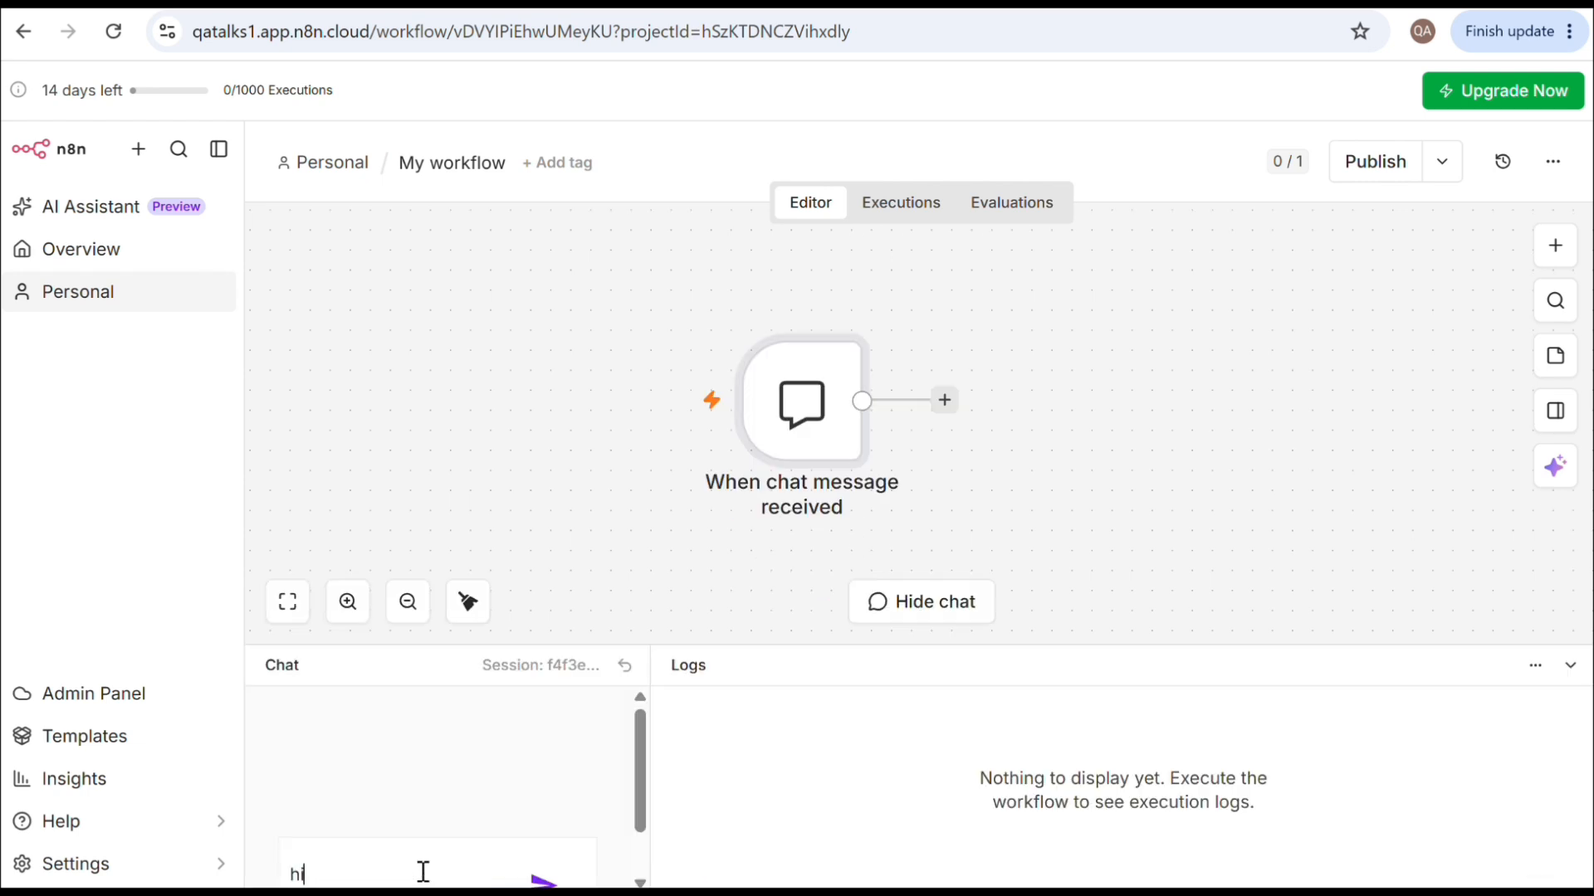
pyautogui.press('Return')
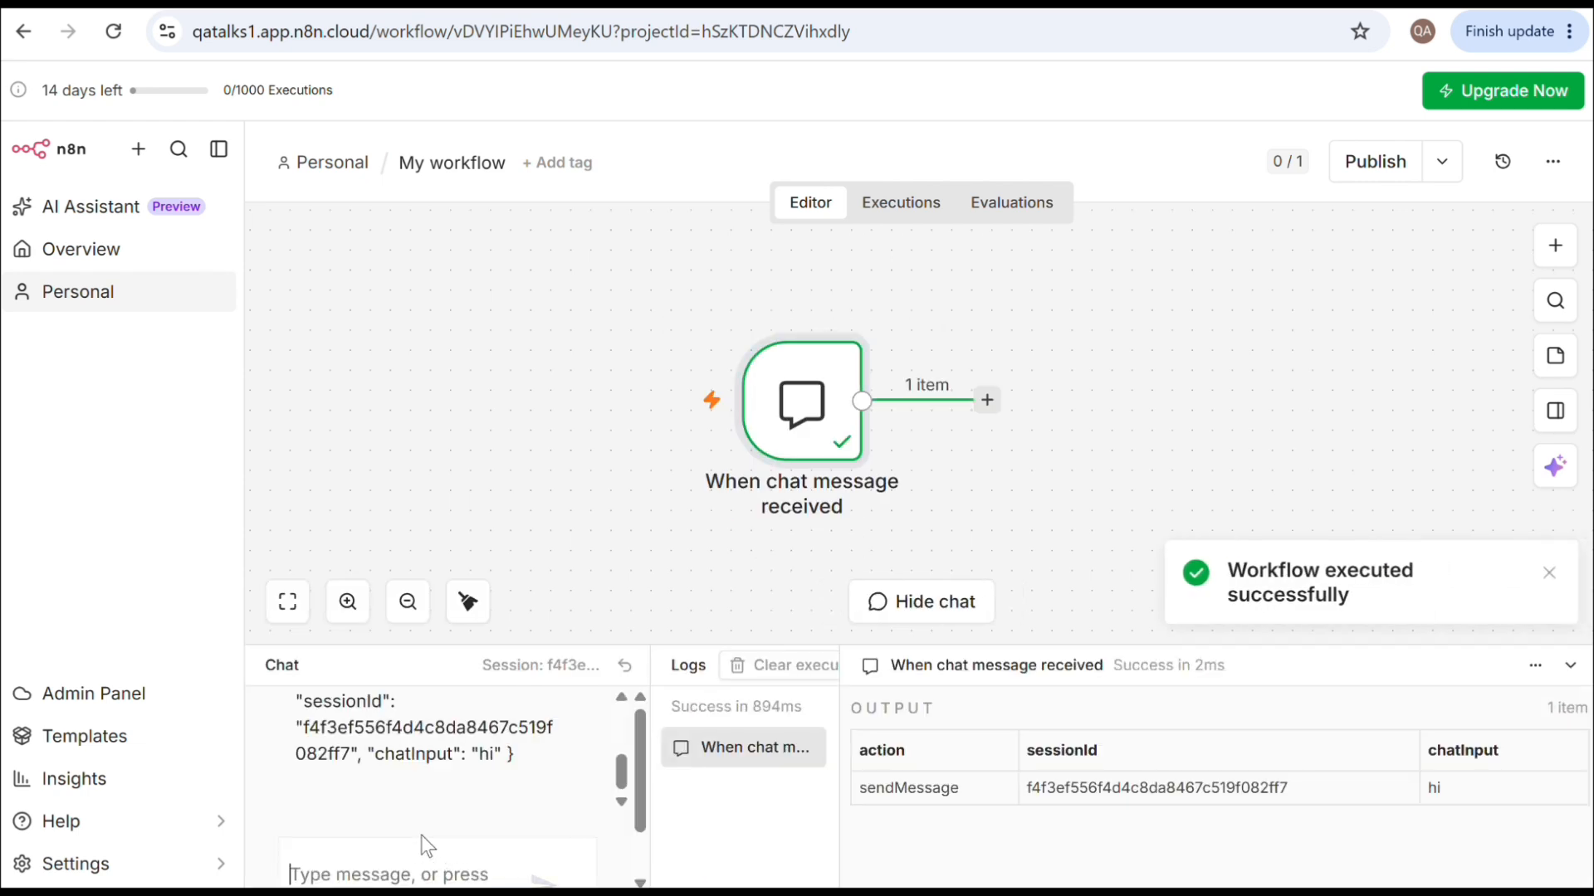
pyautogui.write('how are y')
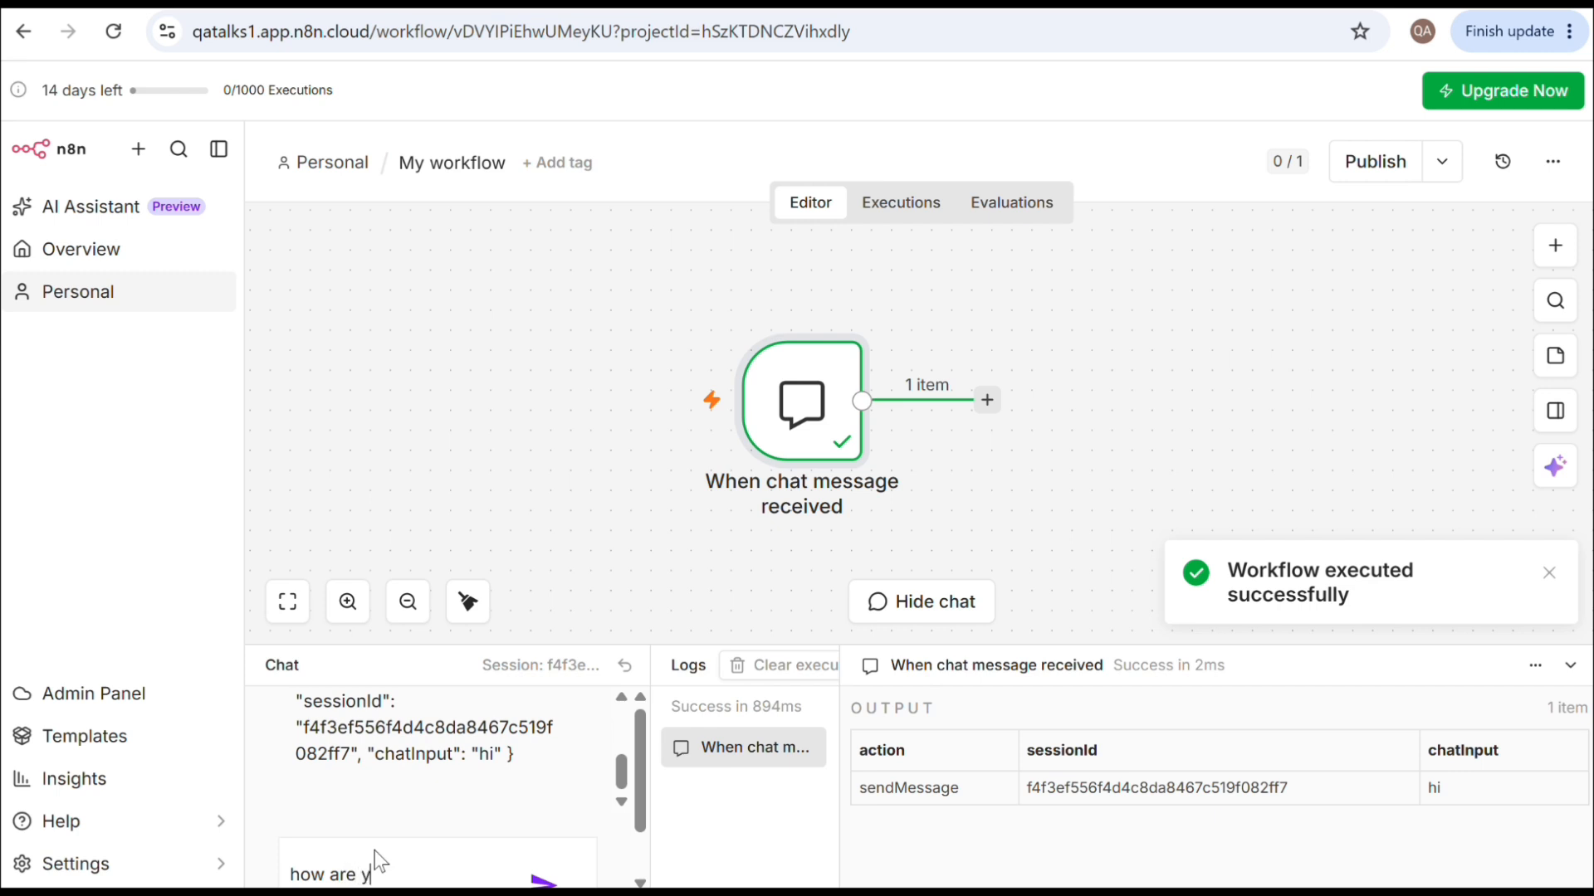
pyautogui.write('ou')
pyautogui.press('Return')
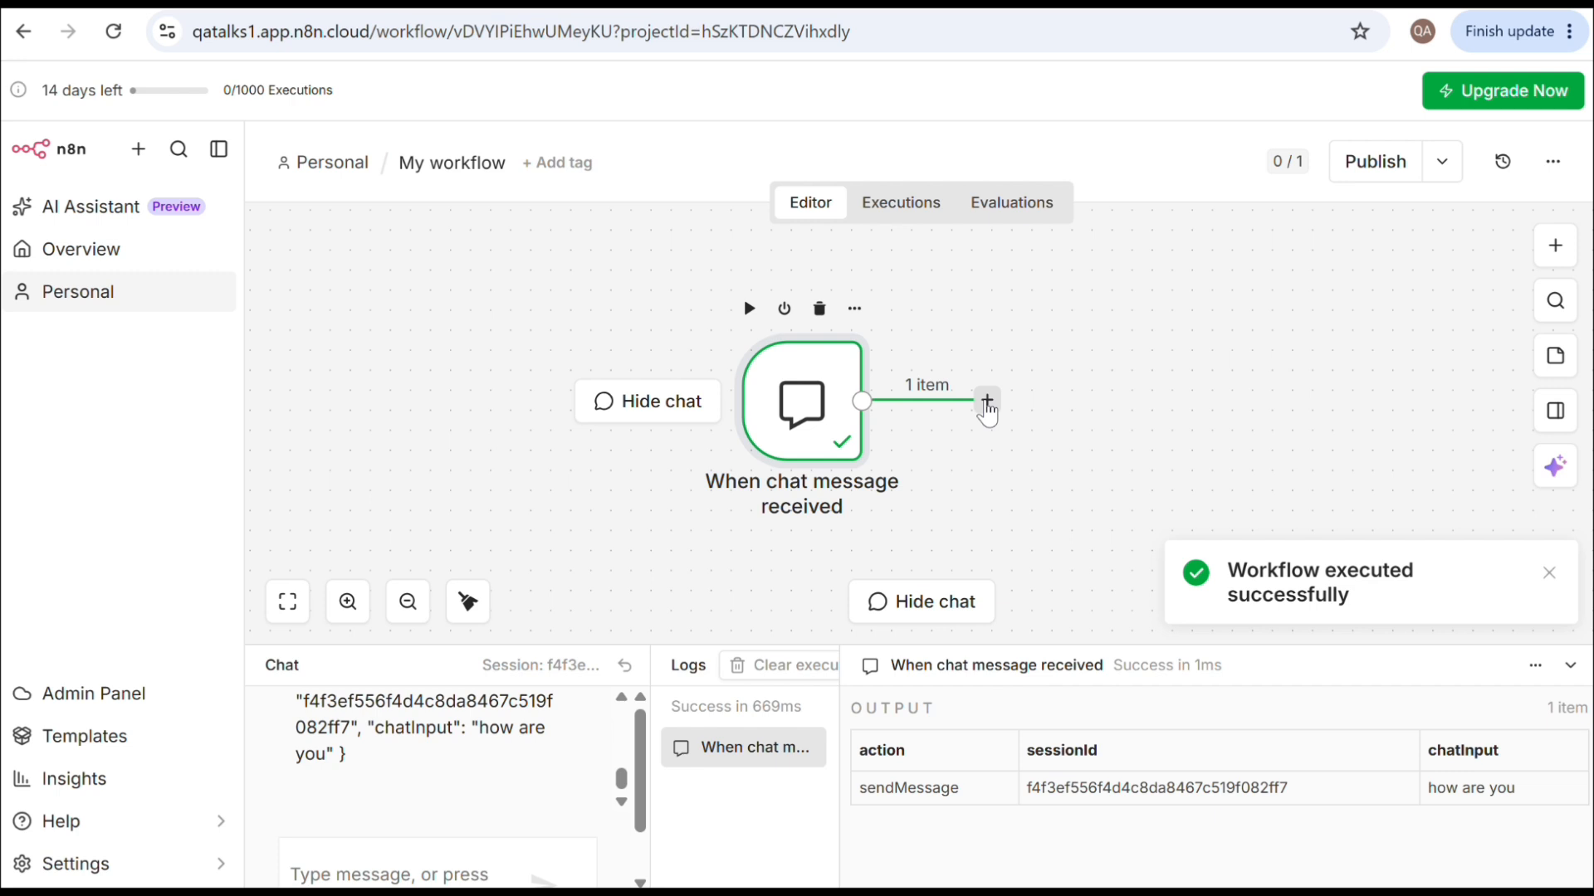
# Add an AI Agent node from the AI category after the chat trigger and close its settings
pyautogui.click(986, 401)
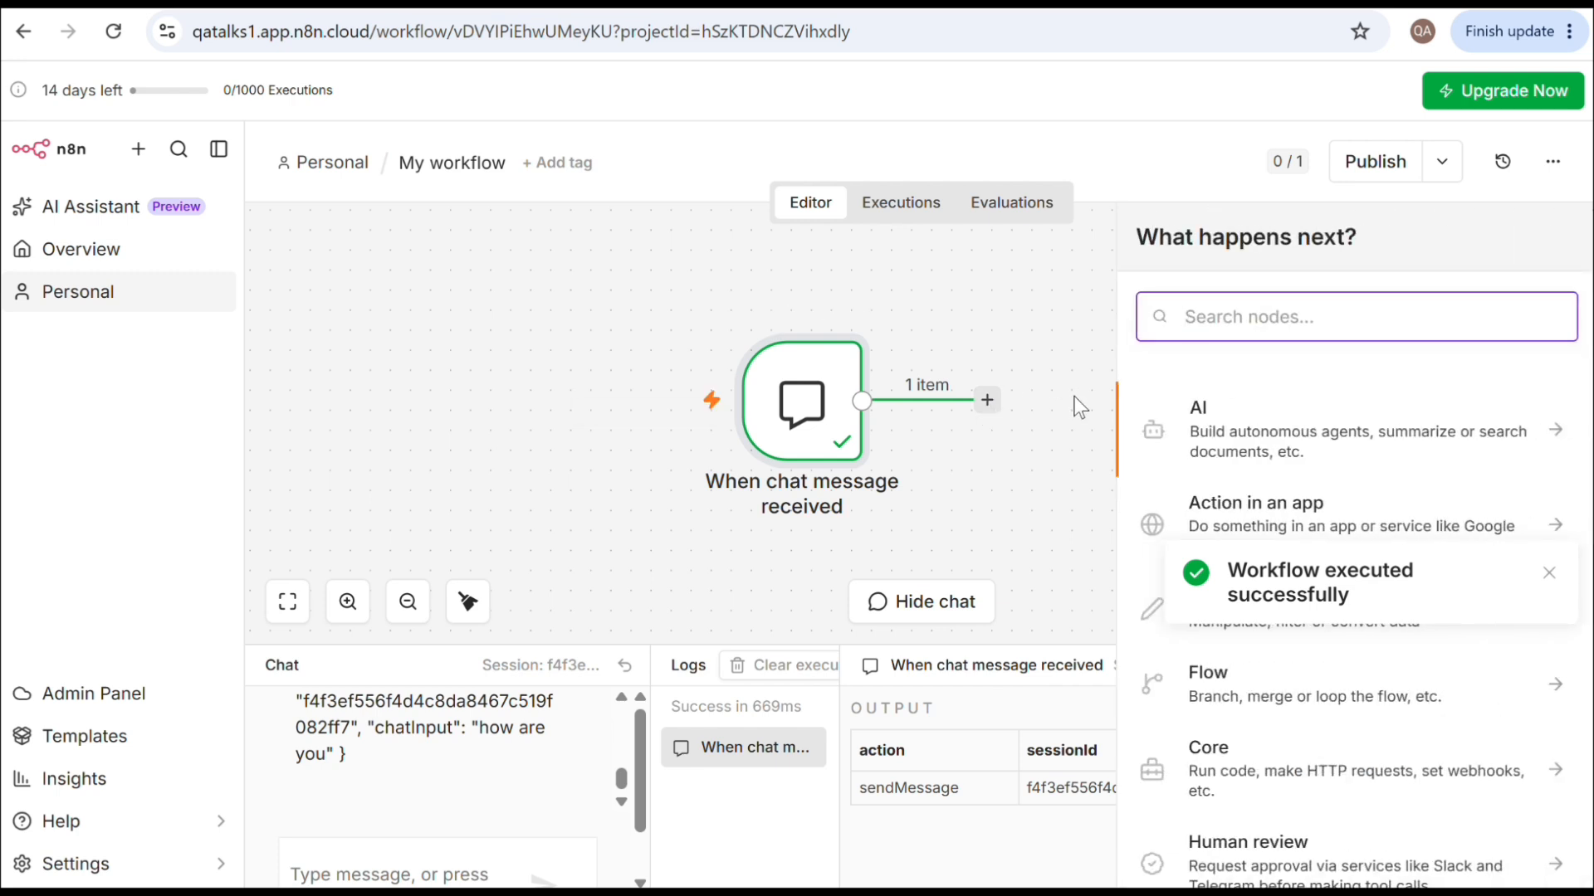
pyautogui.click(1416, 452)
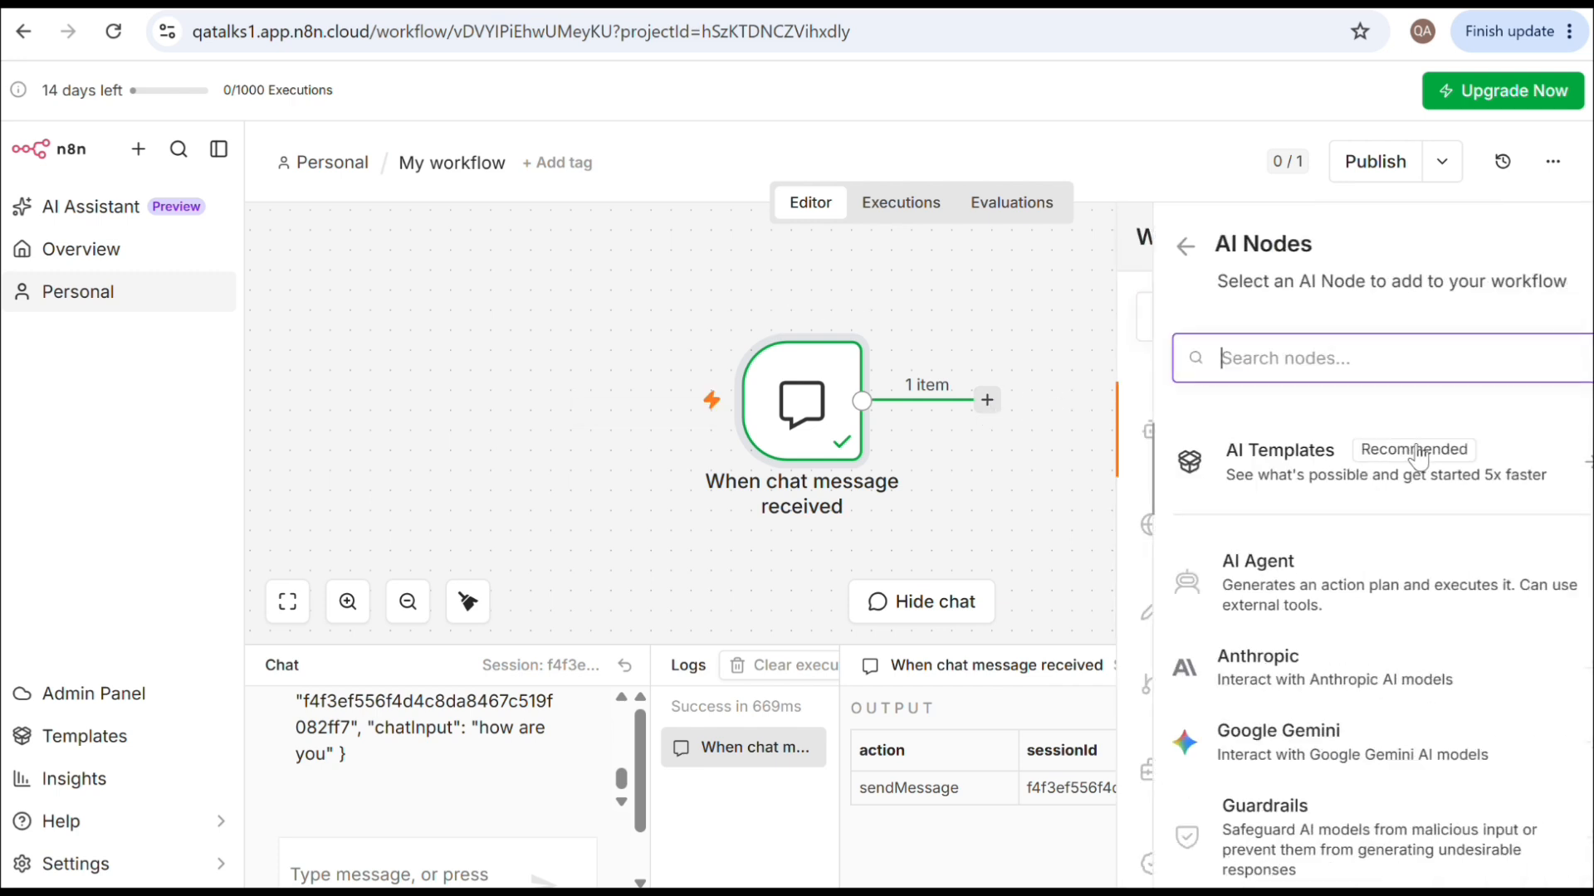
pyautogui.click(1321, 596)
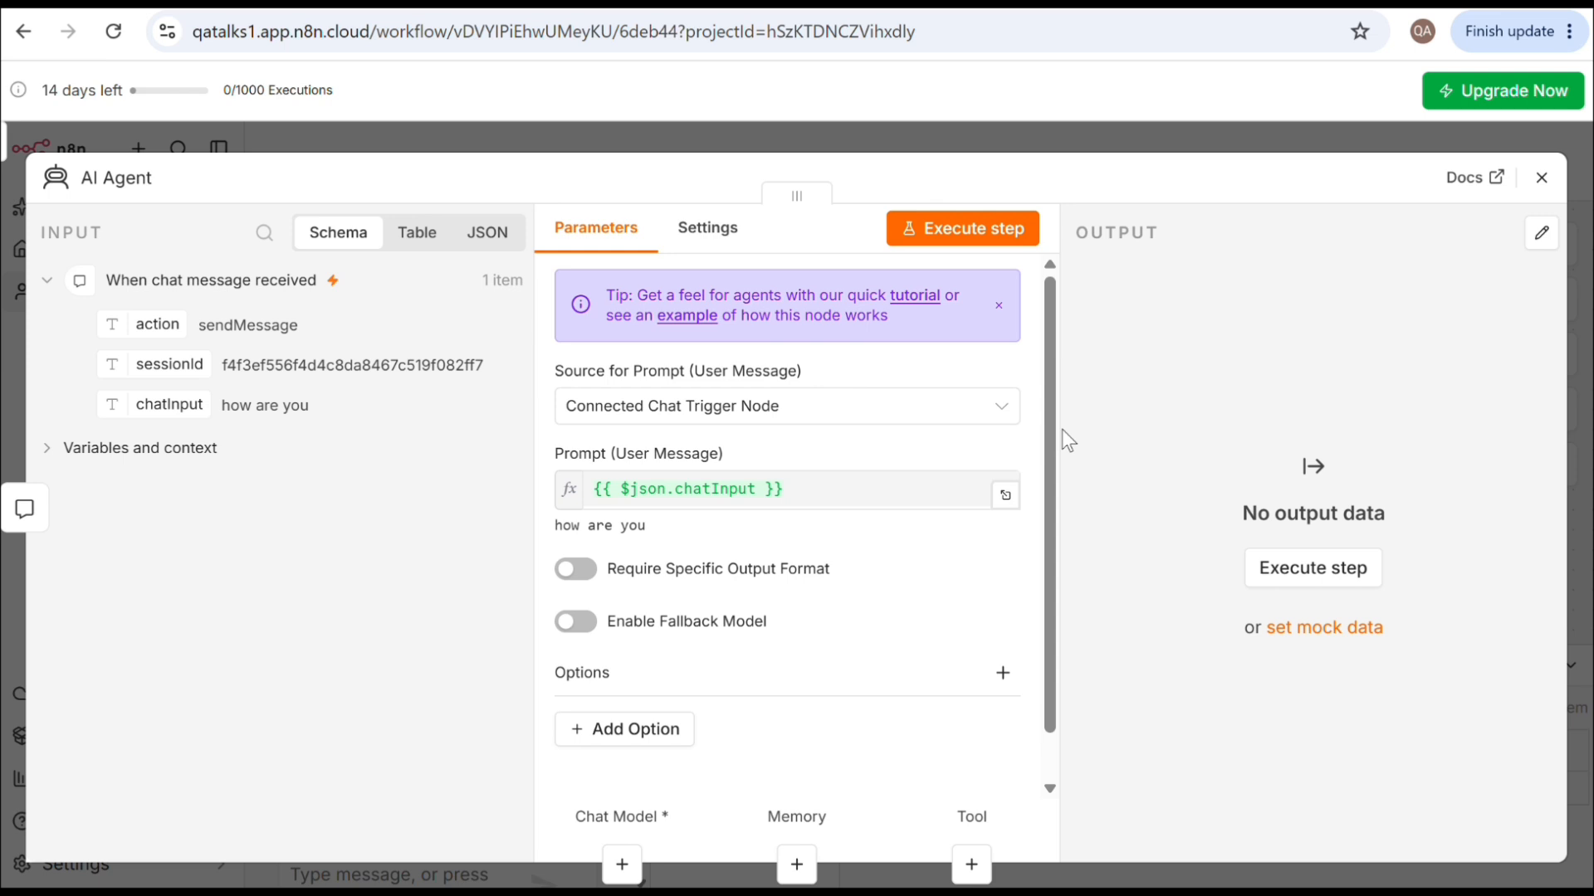
pyautogui.press('Escape')
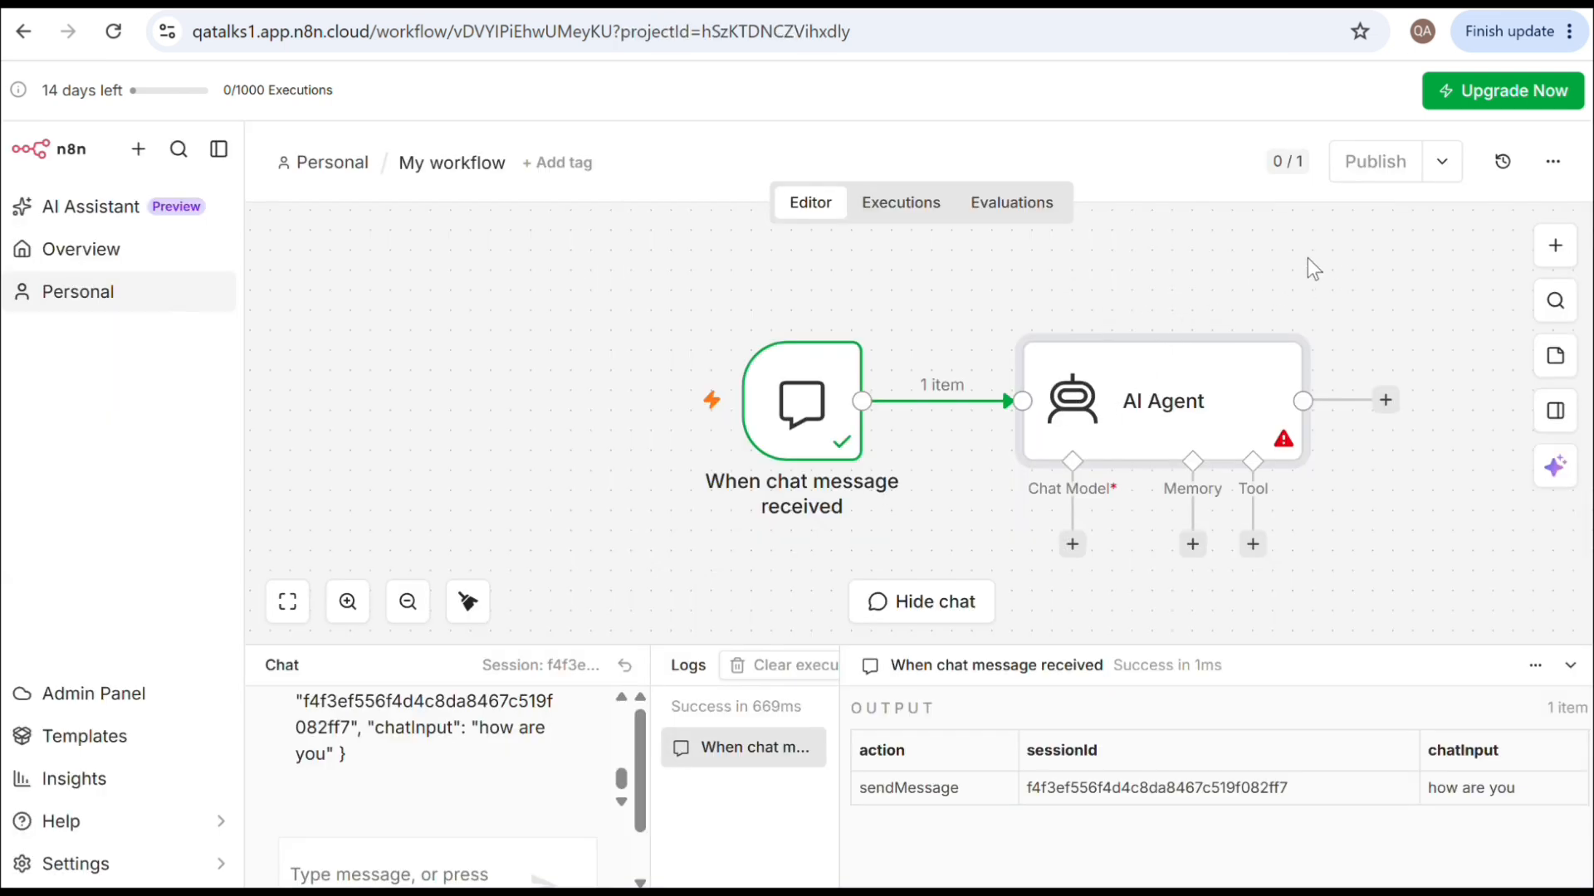
pyautogui.hscroll(4, 1307, 258)
pyautogui.hscroll(2, 1307, 260)
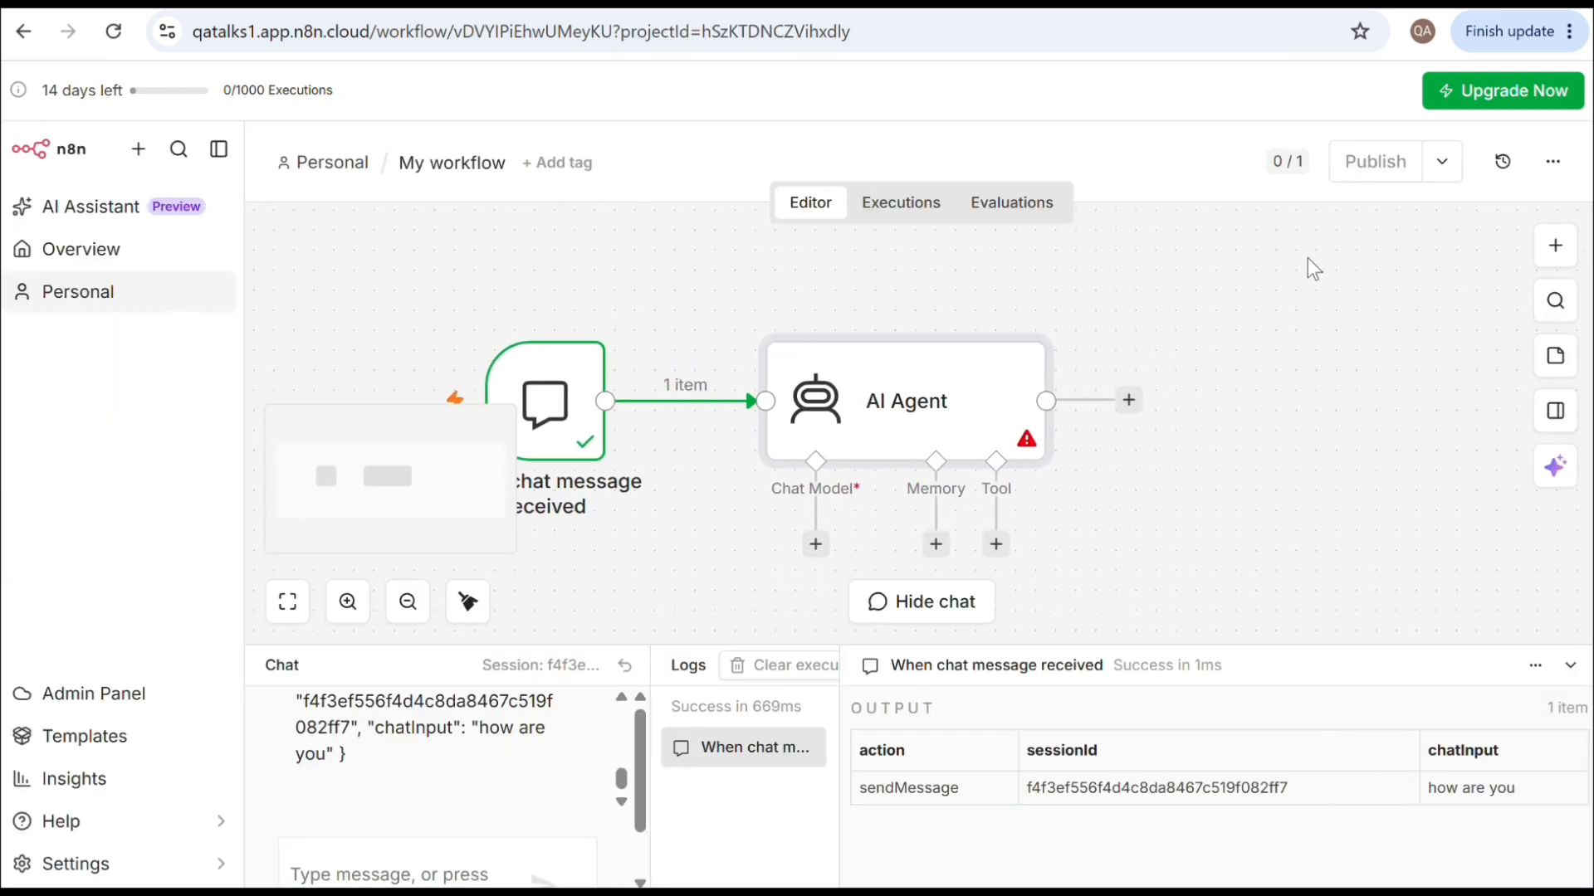
pyautogui.scroll(-1, 1294, 427)
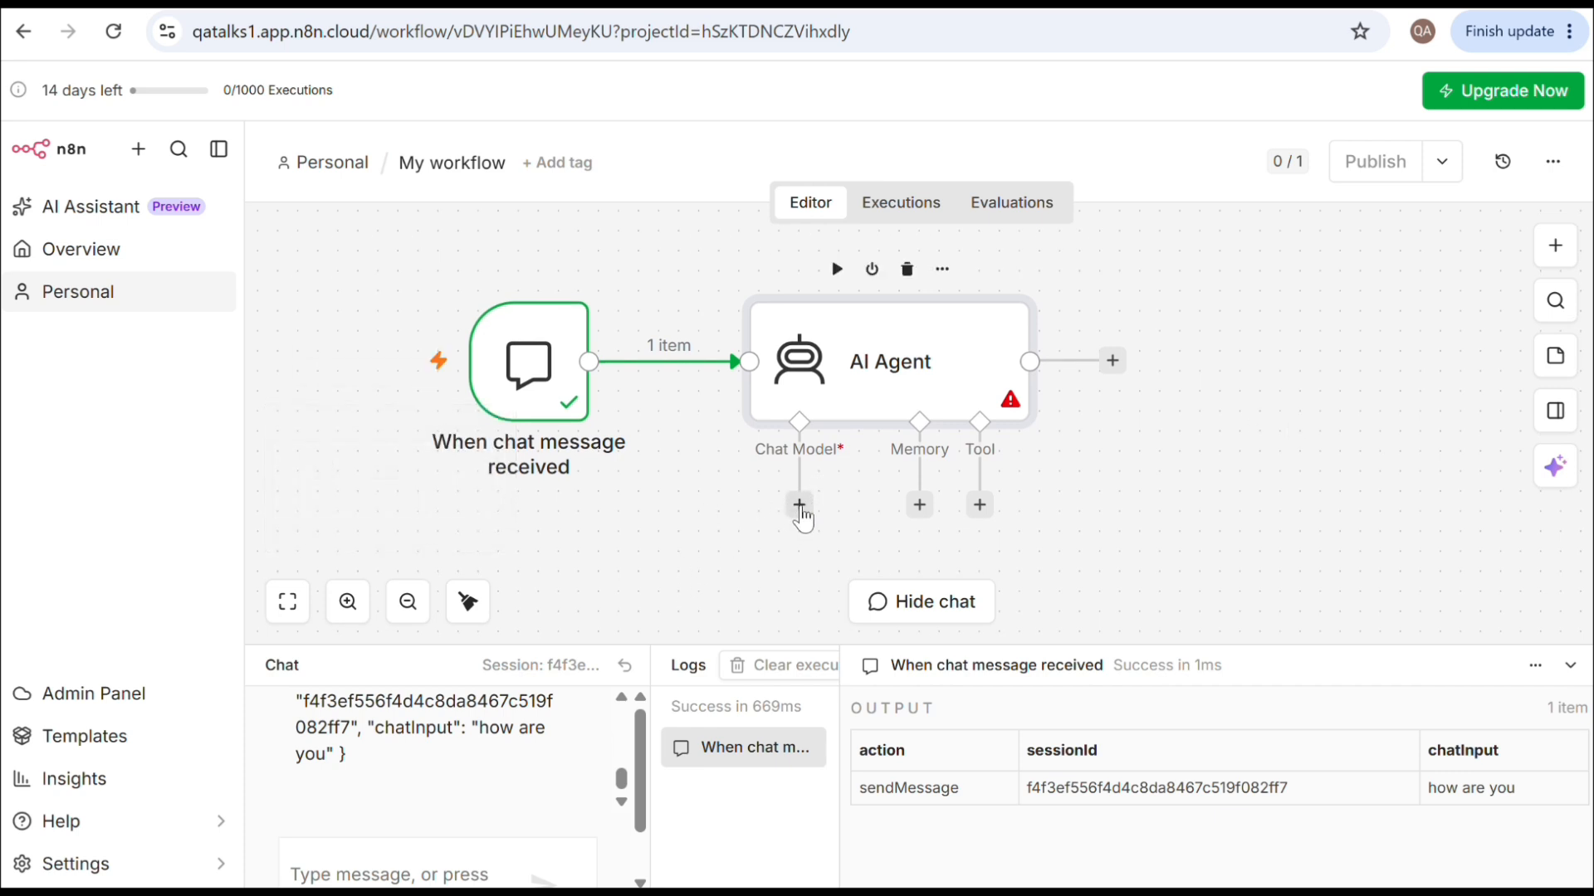
# Search 'openai' among language models and pick OpenAI Chat Model for the agent's Chat Model
pyautogui.click(801, 514)
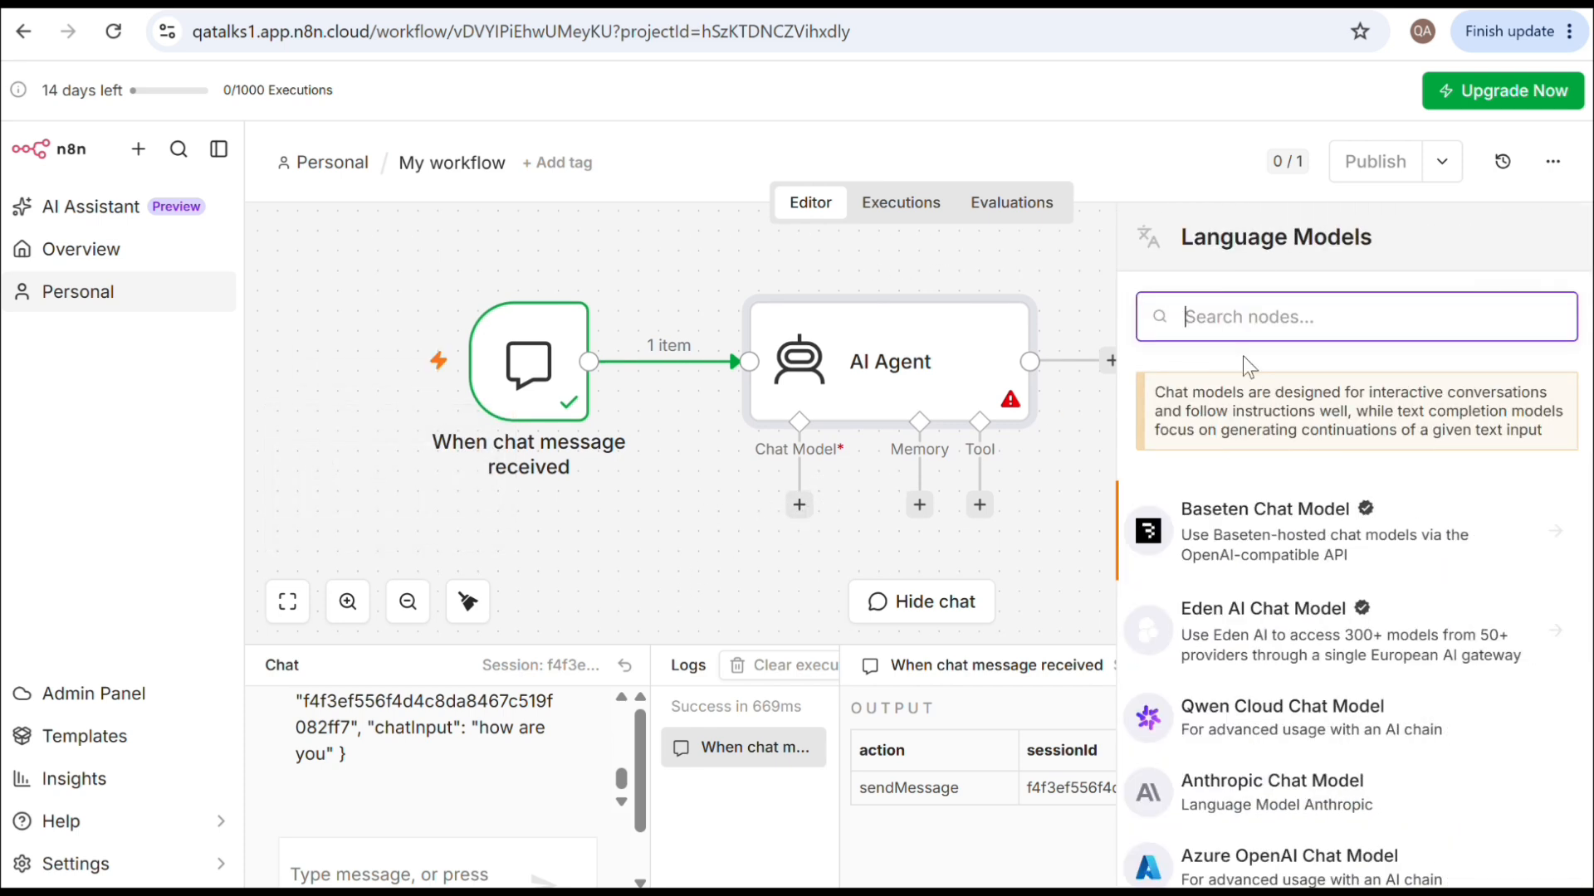
pyautogui.scroll(-1, 1451, 548)
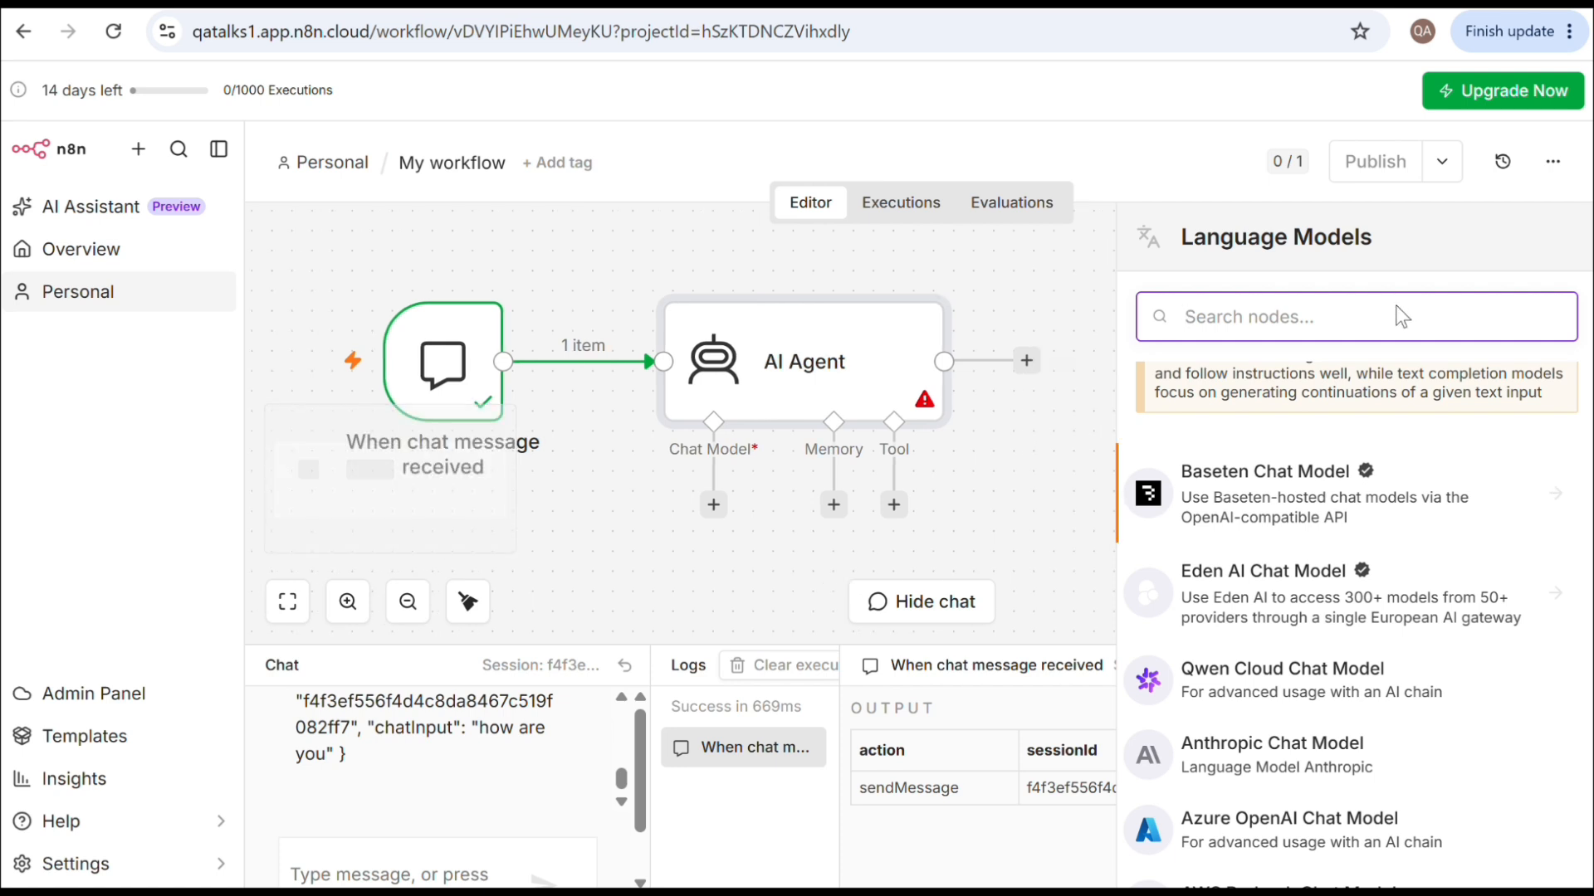
pyautogui.write('openai')
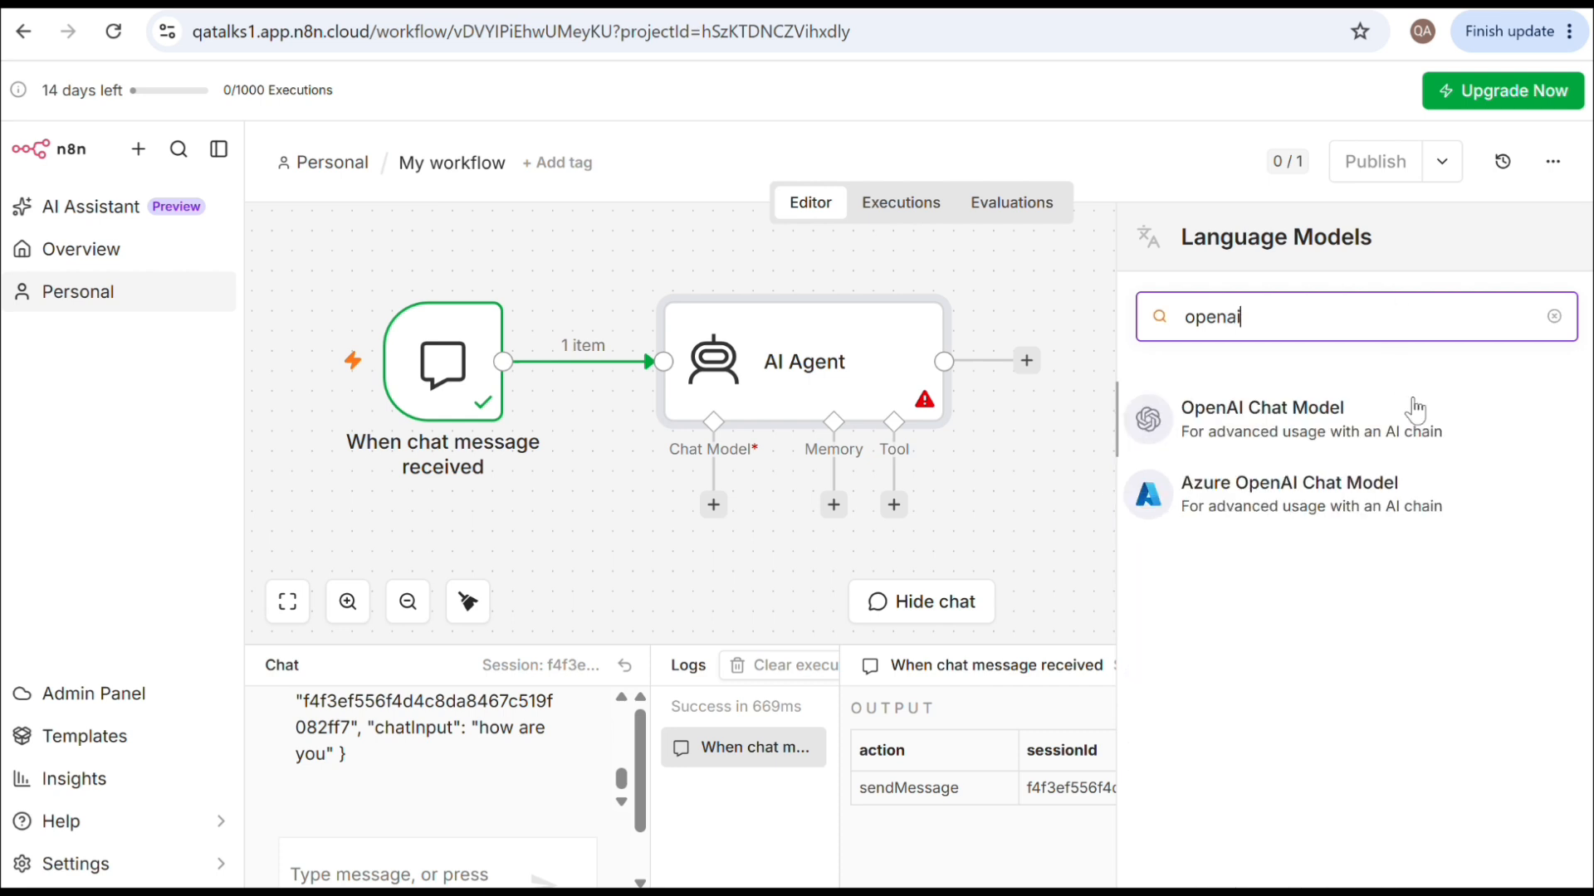
pyautogui.click(1416, 410)
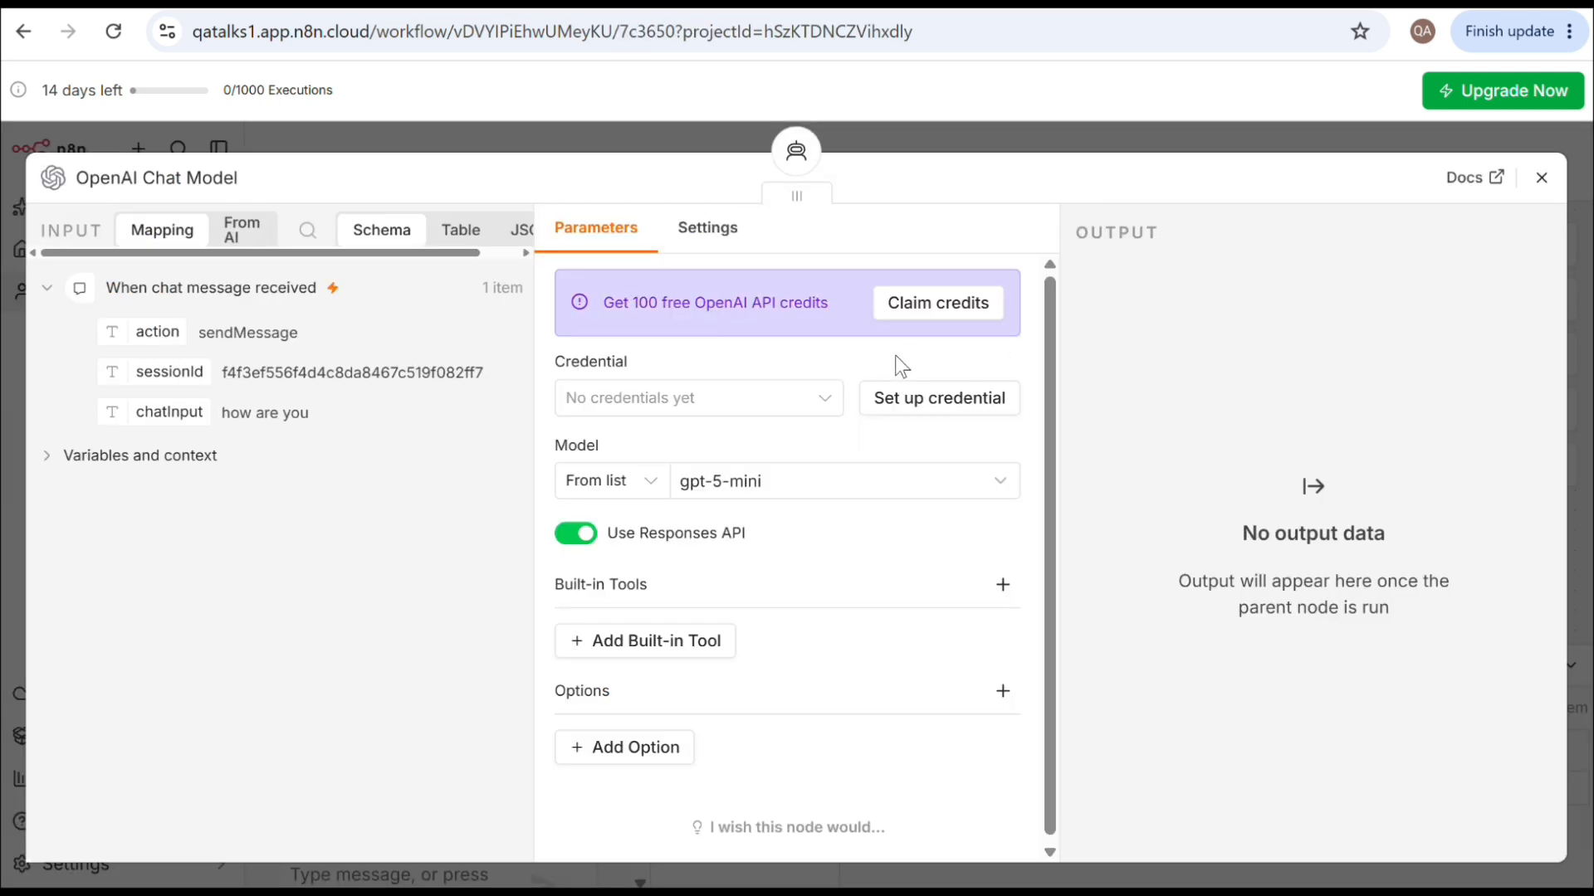
# Create a new OpenAI credential by claiming the free API credits, then close the model panel
pyautogui.click(802, 420)
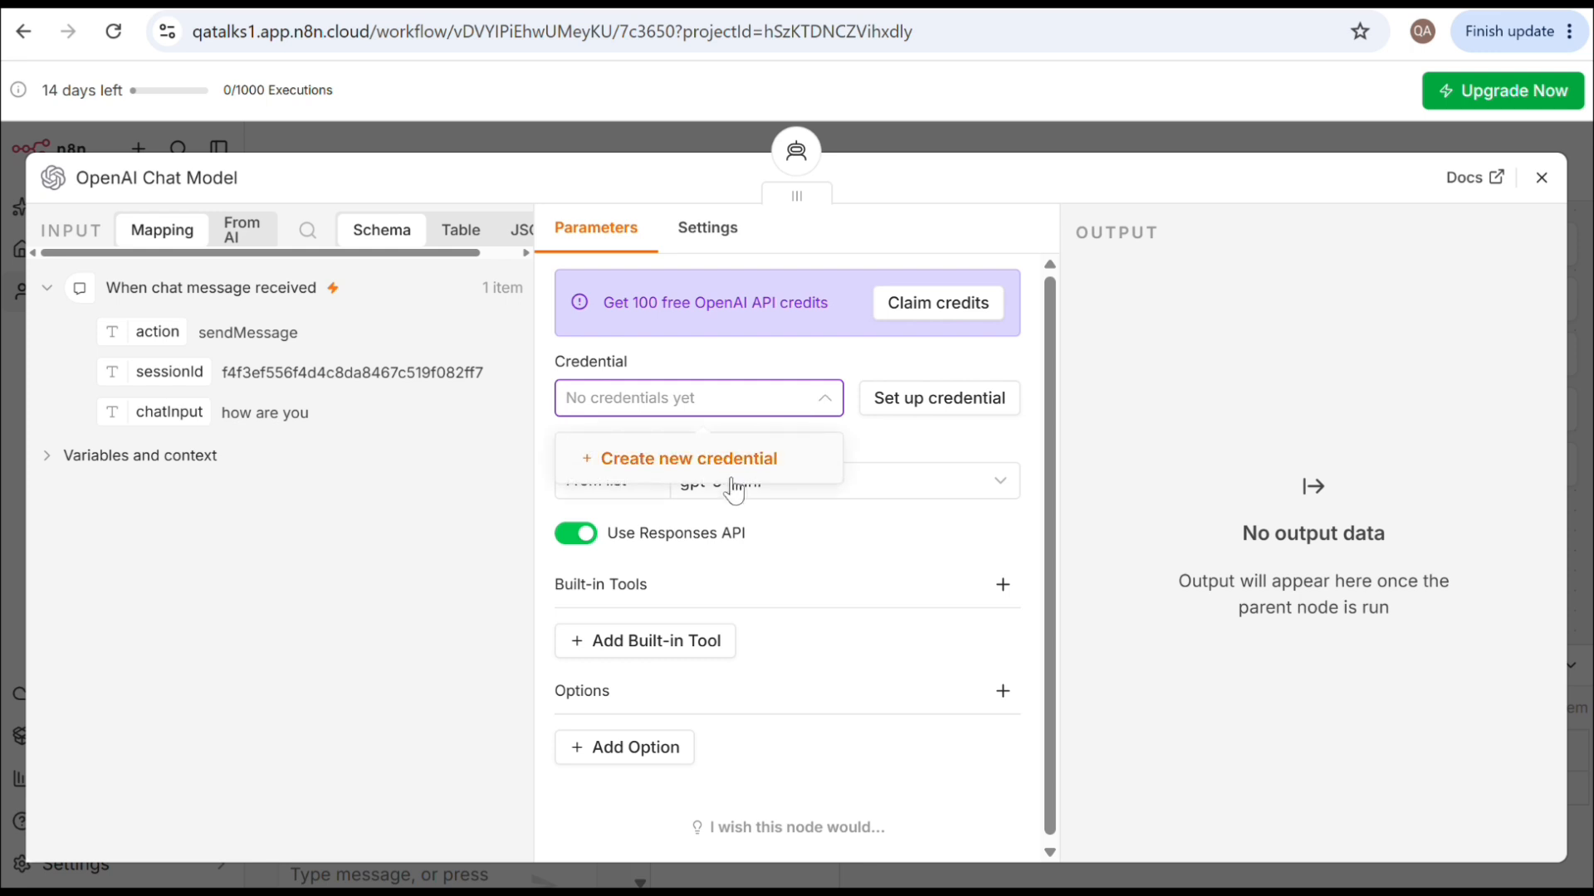
pyautogui.click(730, 480)
pyautogui.click(628, 519)
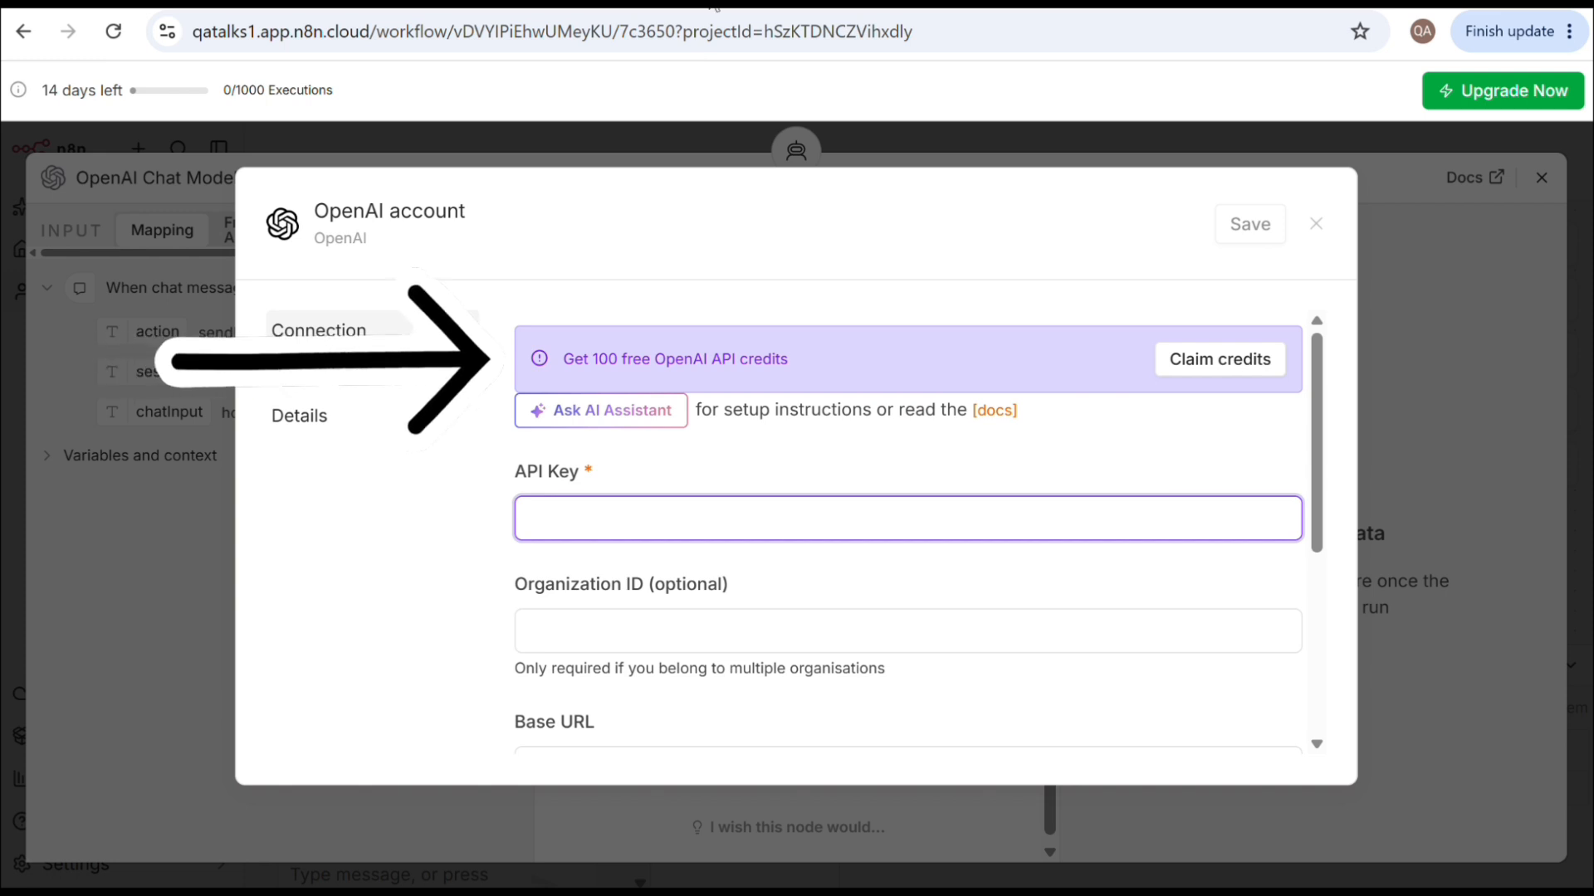
pyautogui.click(715, 12)
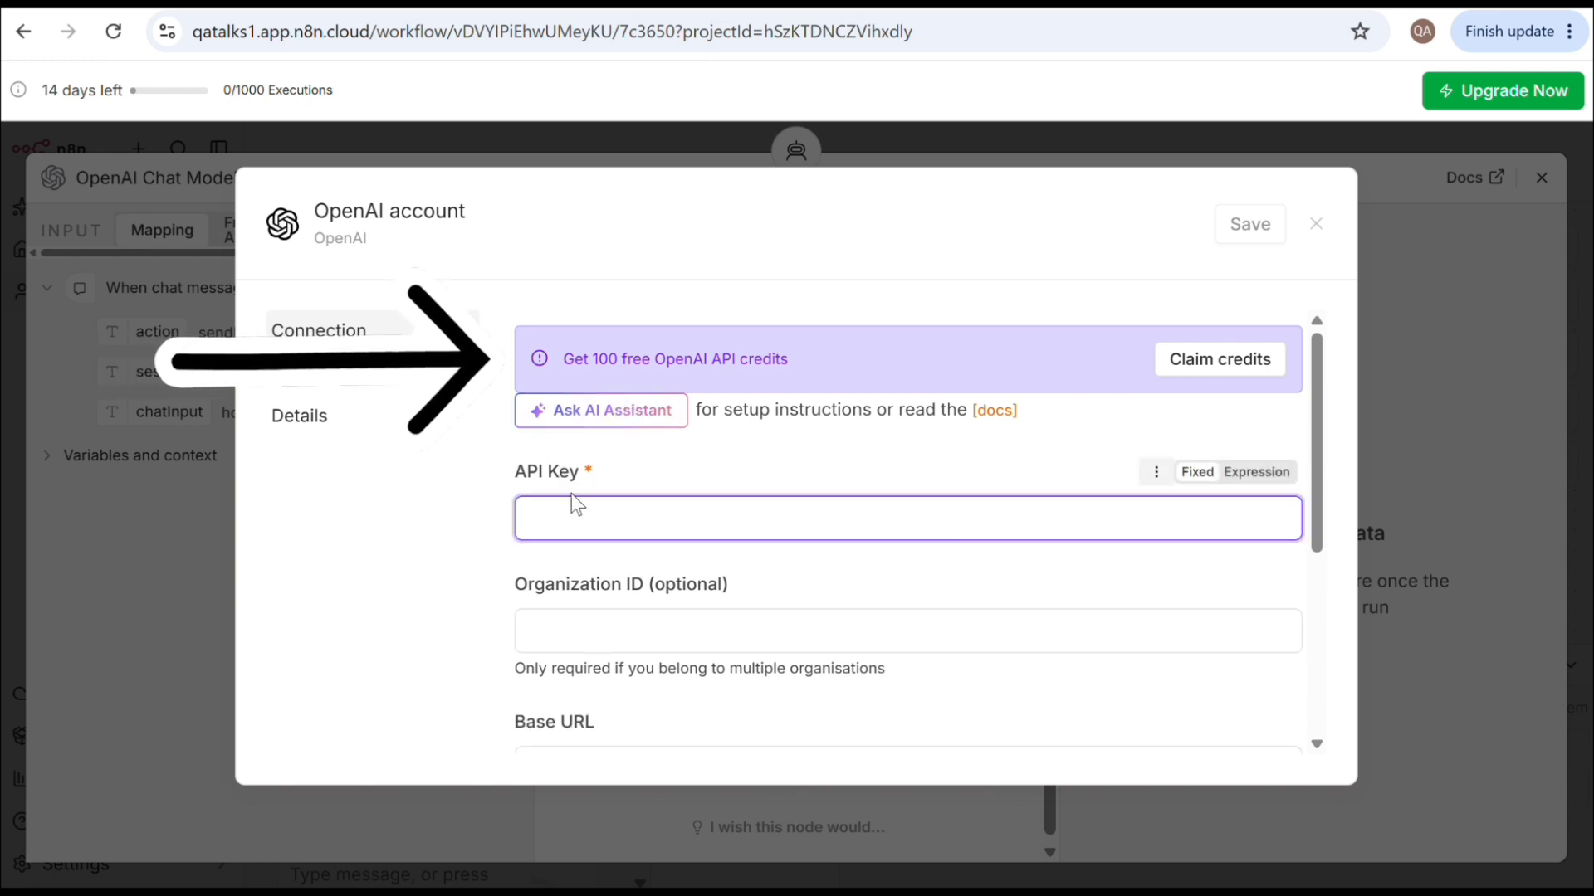
pyautogui.click(716, 14)
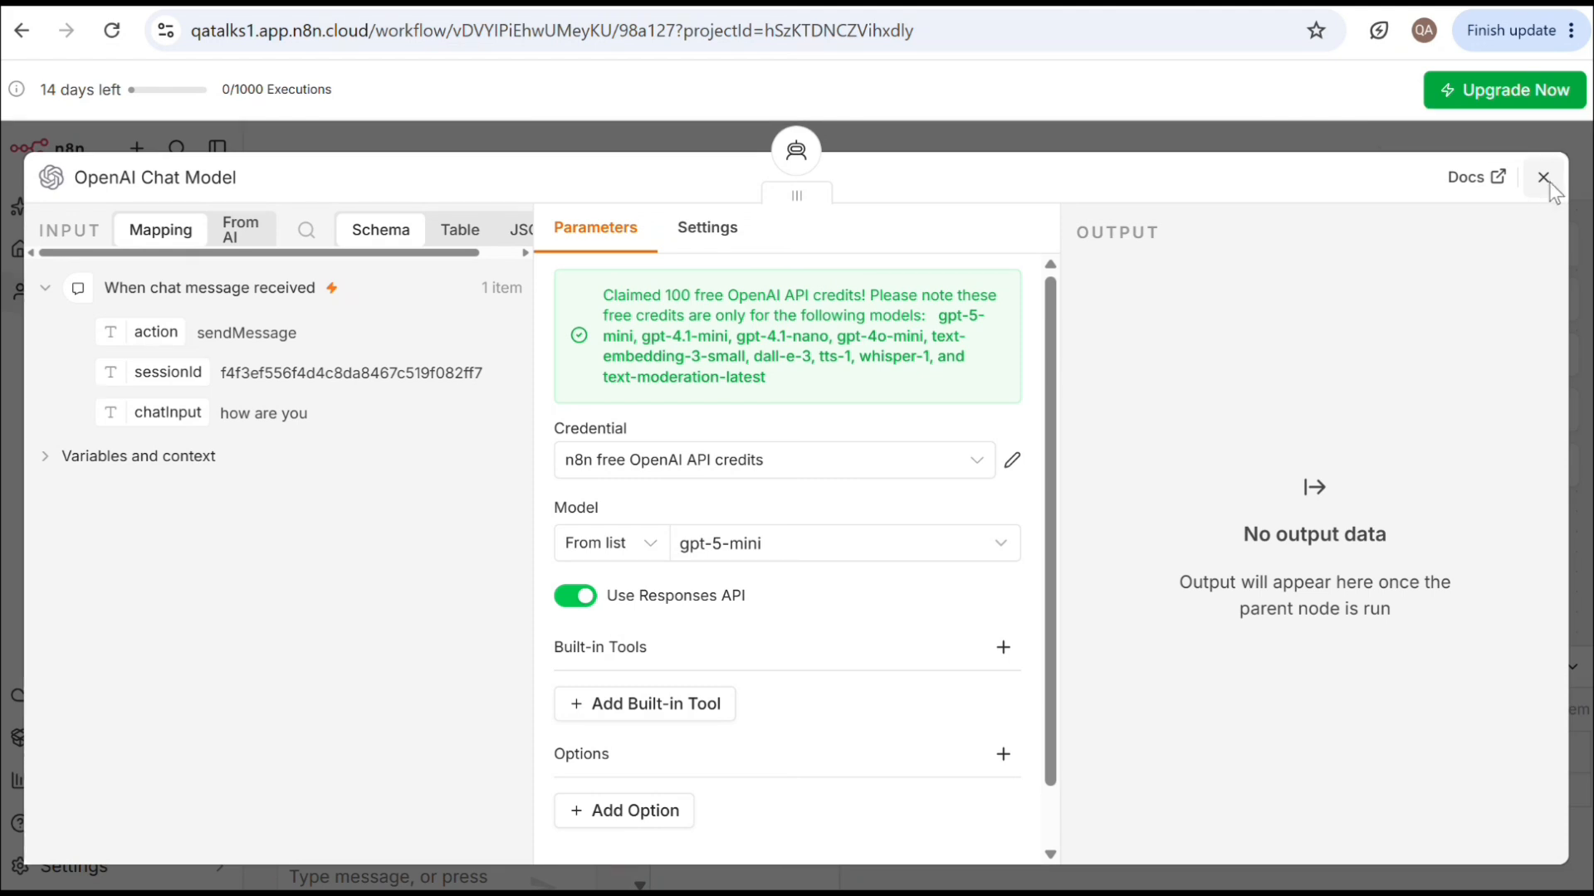
pyautogui.click(1544, 178)
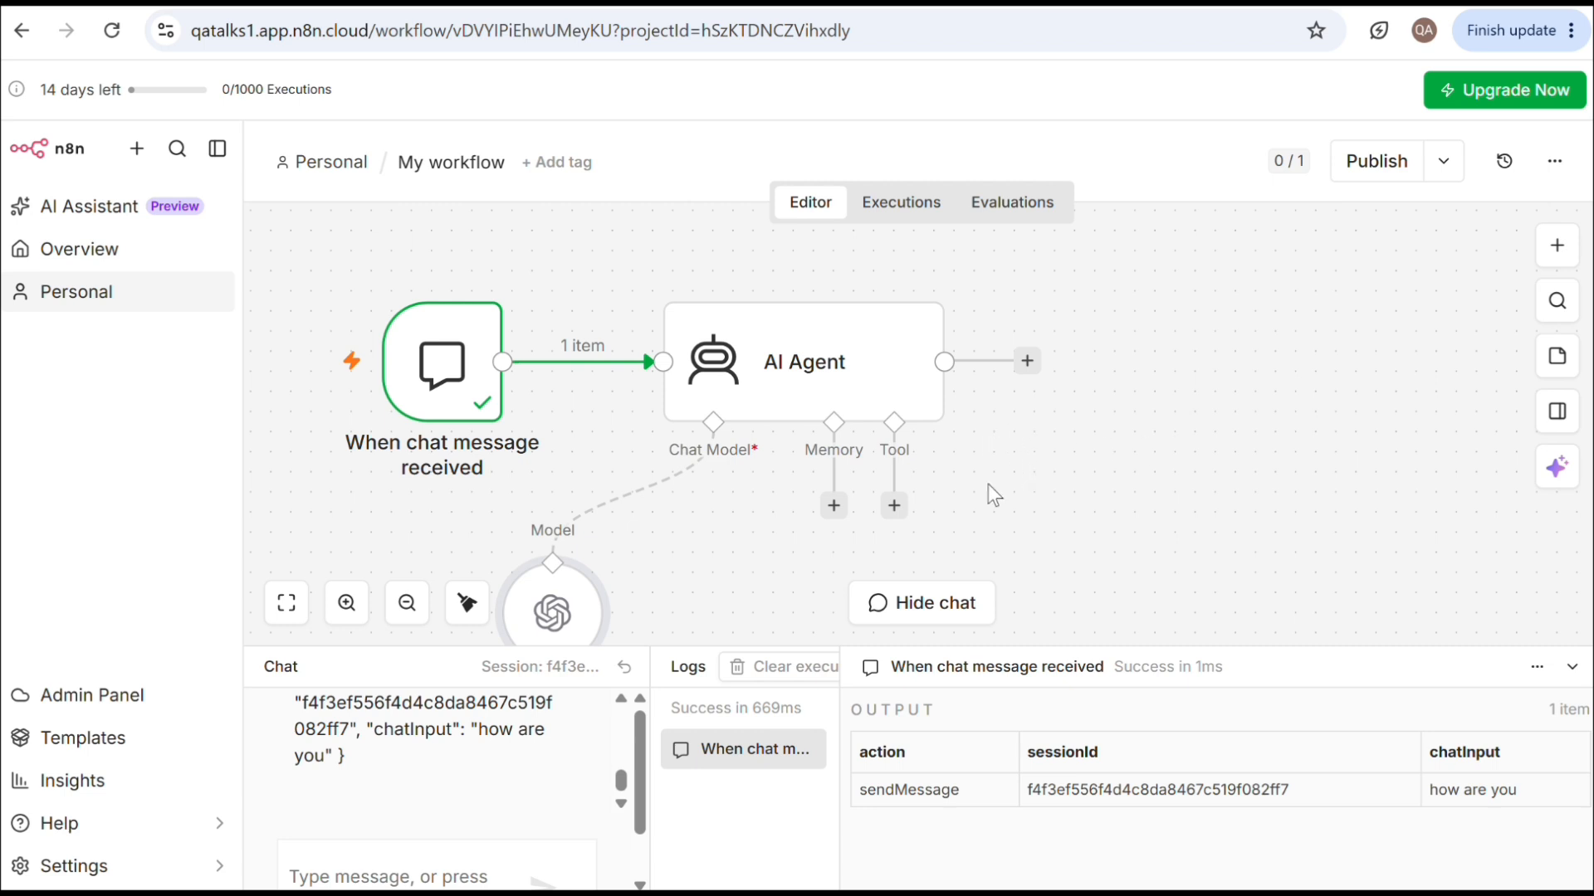
# Send 'hi' to the agent in the test chat, then type 'whats danada ca'
pyautogui.click(377, 868)
pyautogui.write('hi')
pyautogui.press('Return')
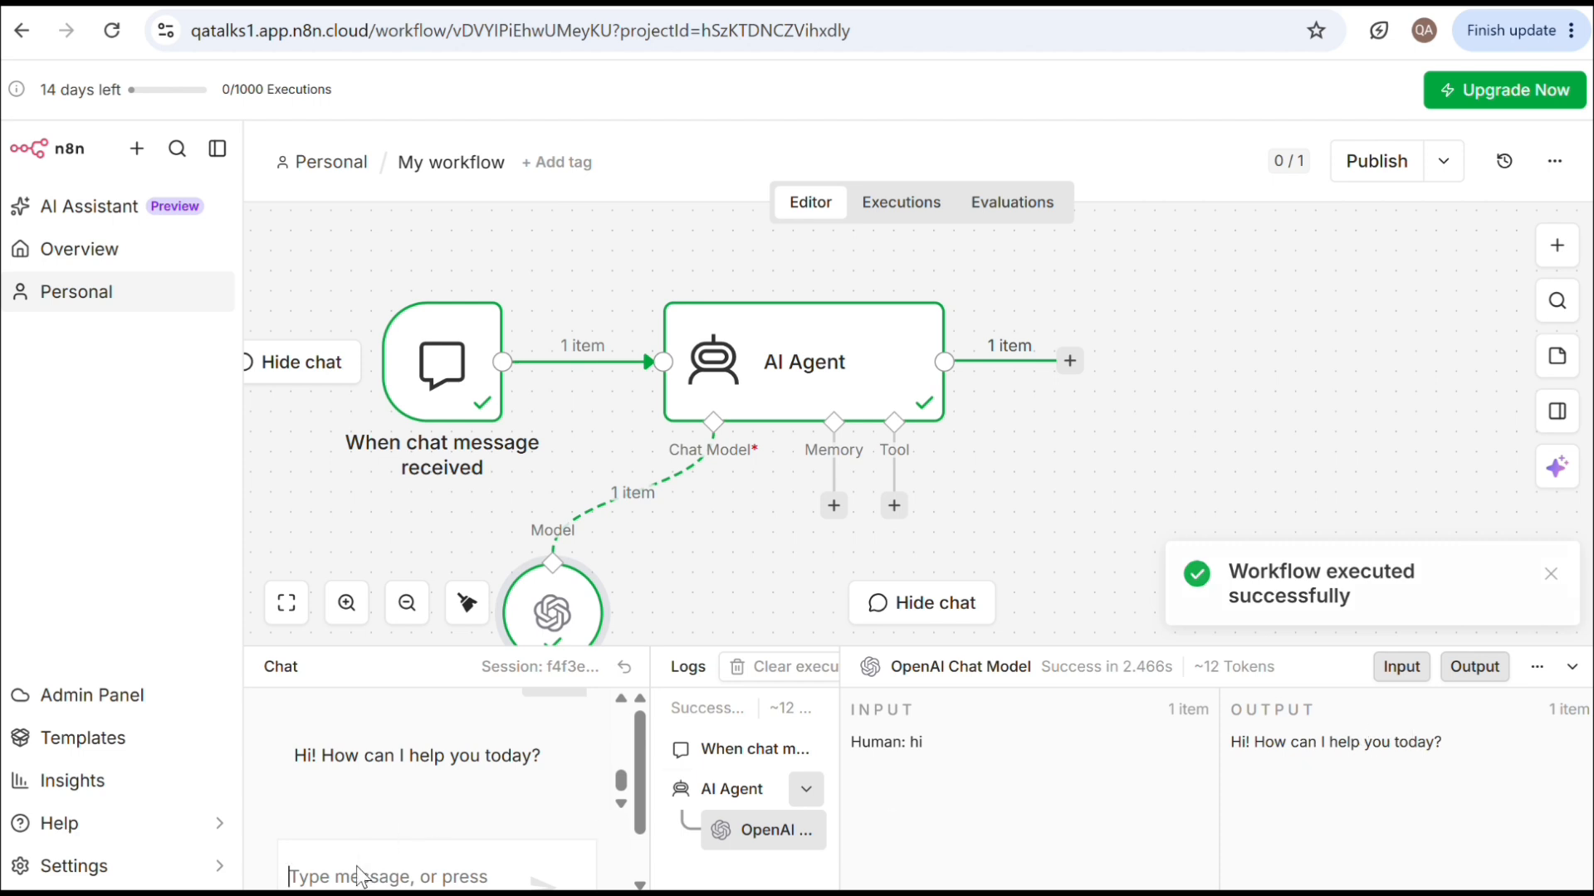
pyautogui.write('whats ')
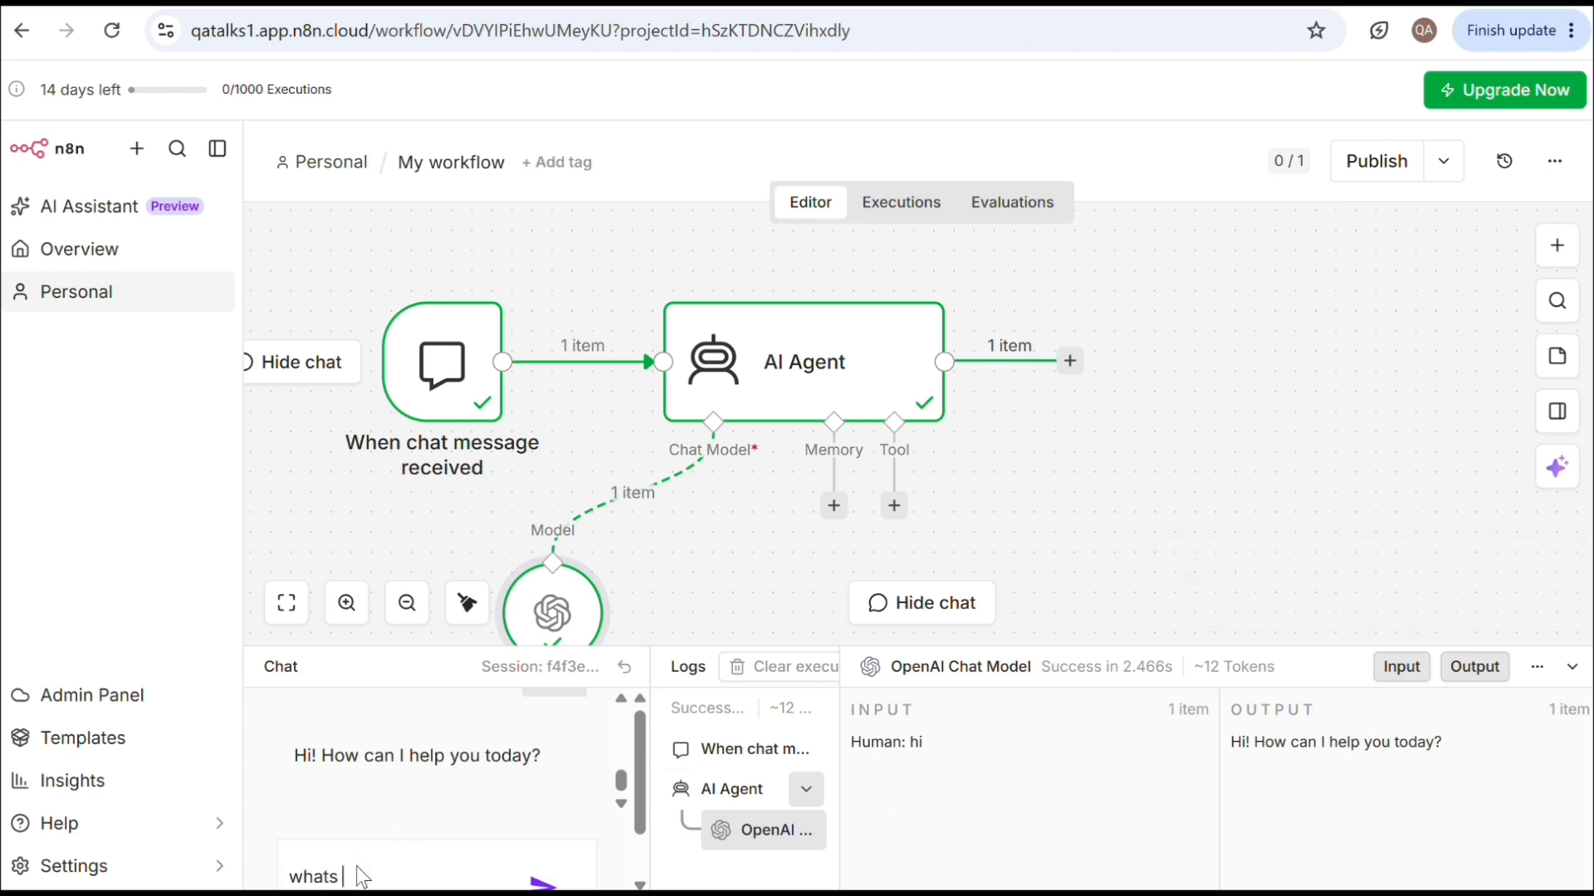
pyautogui.write('d')
pyautogui.write('anada ca')
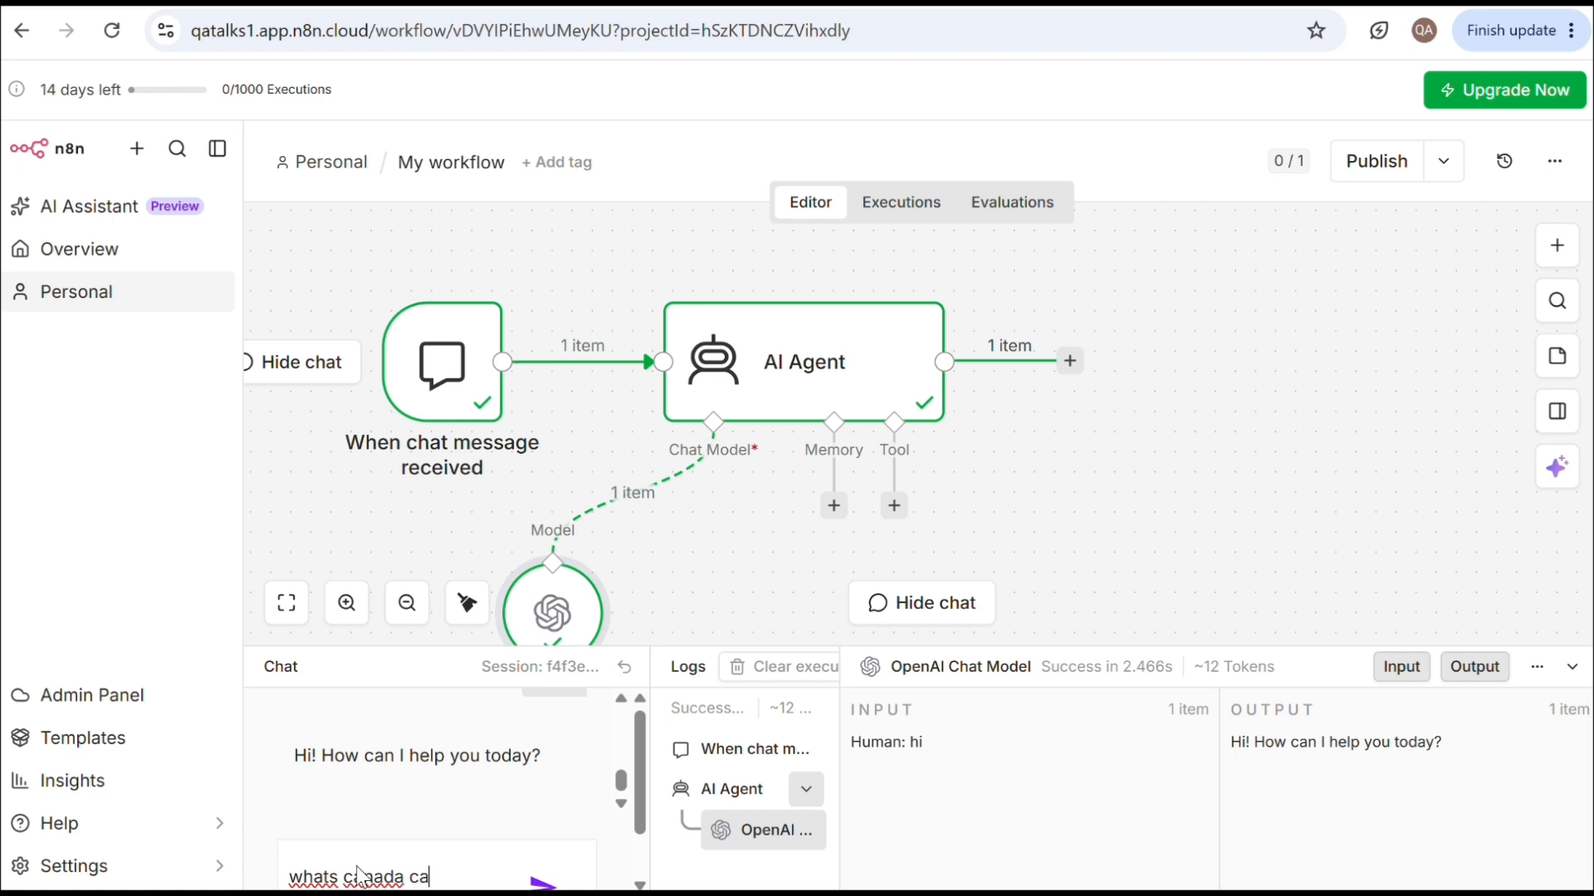